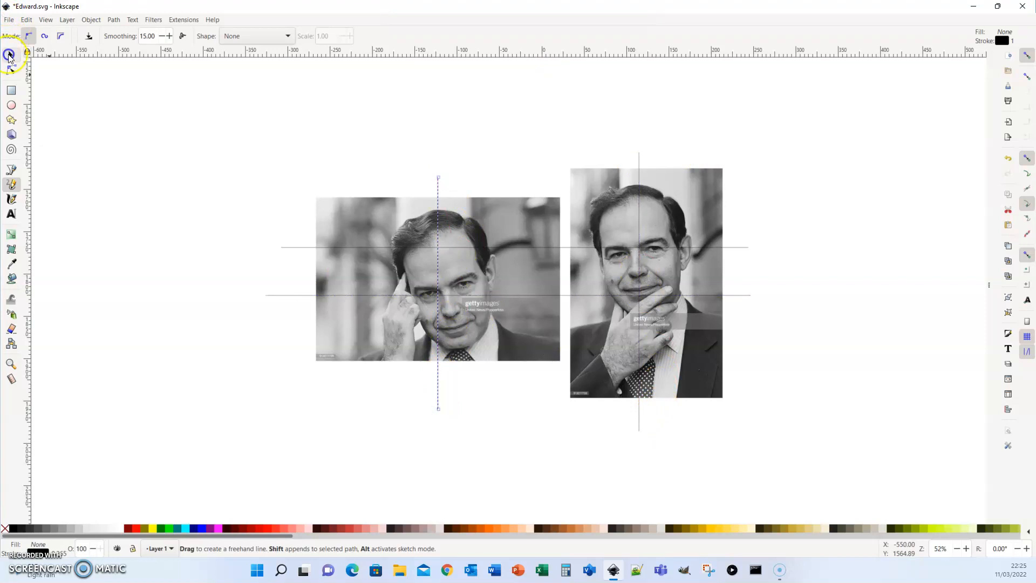
Rotate the portrait-format photo clockwise until its eyes are level, and align its face with the horizontal eye line and its vertical centre line
left_click(787, 265)
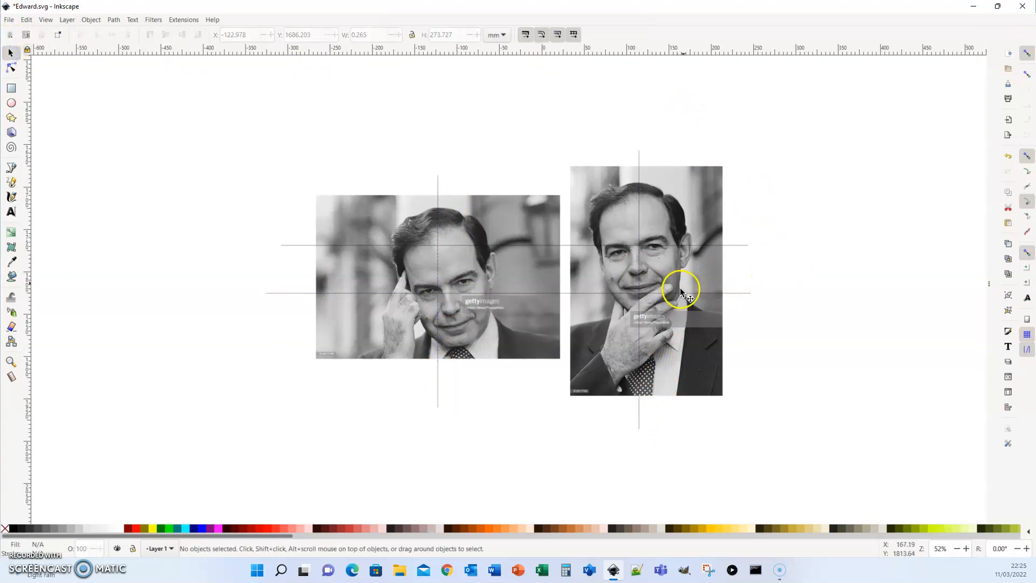
left_click(686, 264)
scroll(683, 270, "up", 3)
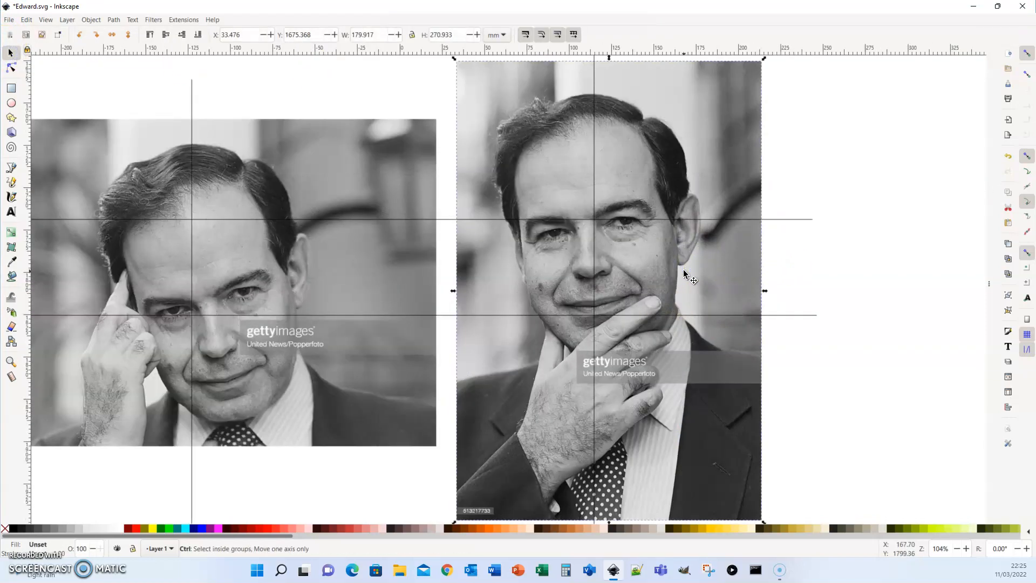
scroll(688, 259, "down", 1)
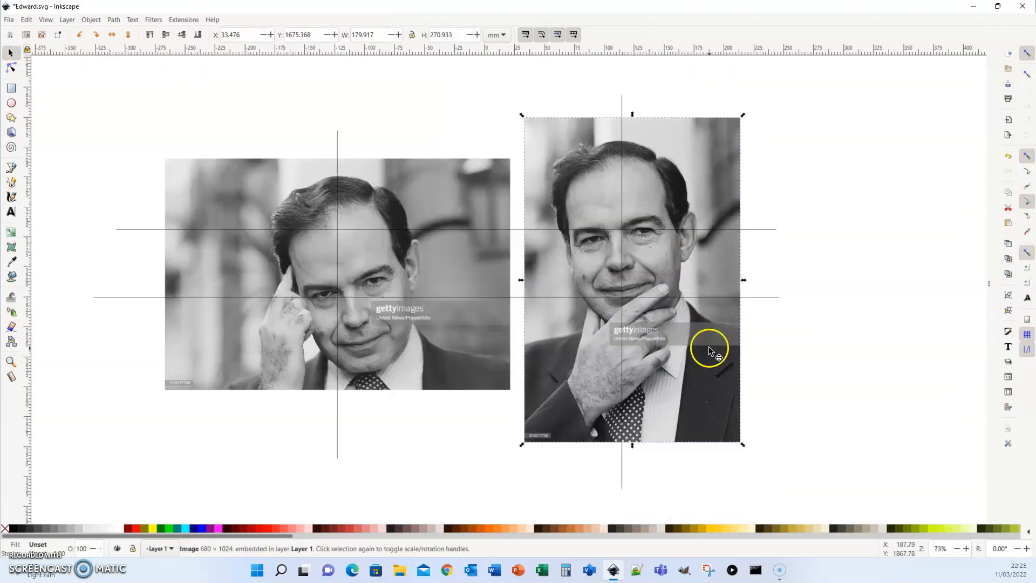
left_click(743, 446)
left_click_drag(724, 452, 707, 454)
left_click_drag(694, 412, 692, 403)
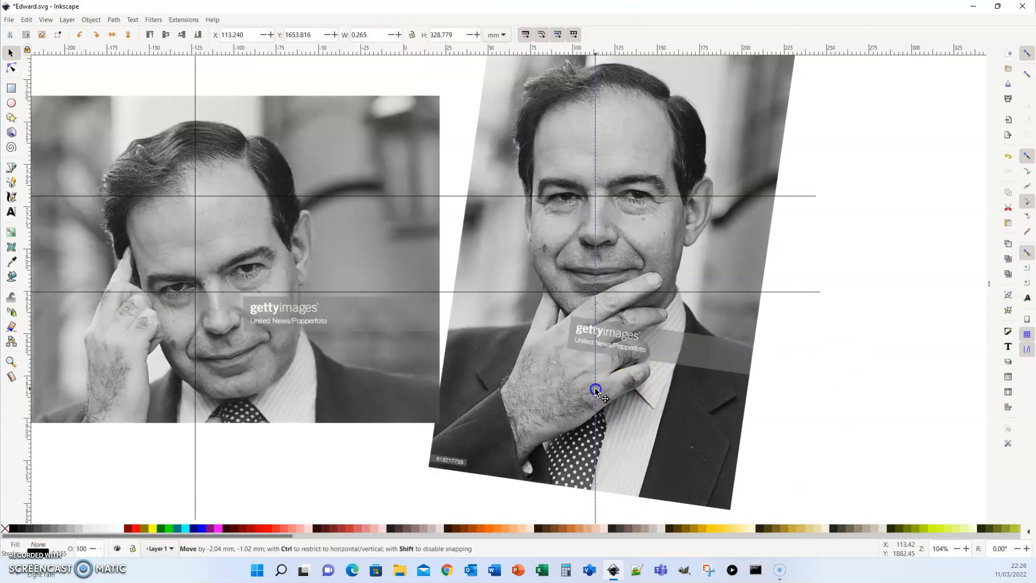
left_click_drag(596, 389, 595, 389)
Rotate the landscape photo clockwise until its eyes are level, and move it so they sit on the upper horizontal line
left_click(277, 345)
key("space")
left_click_drag(331, 335, 326, 306)
left_click(425, 333)
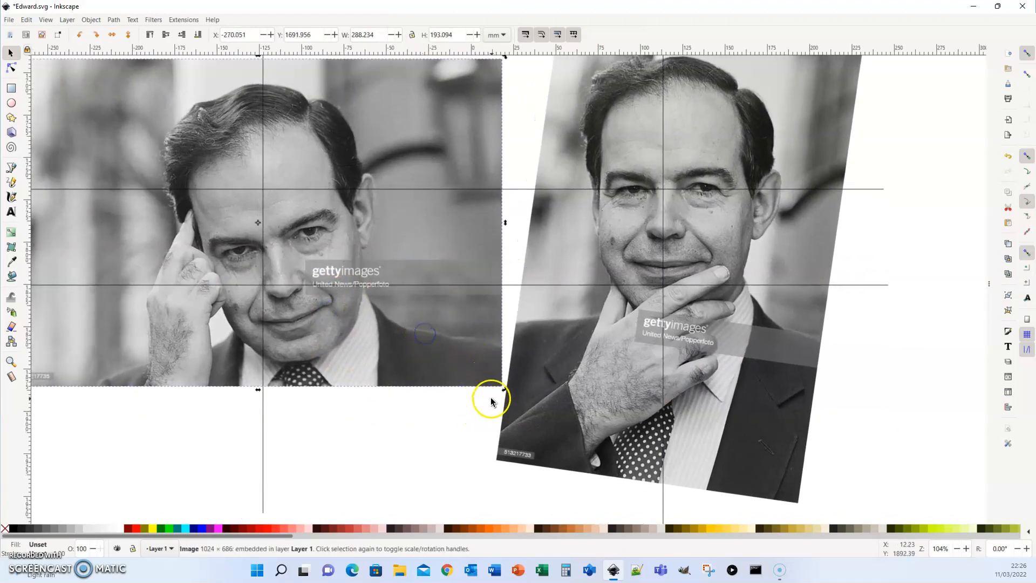
left_click_drag(504, 390, 454, 425)
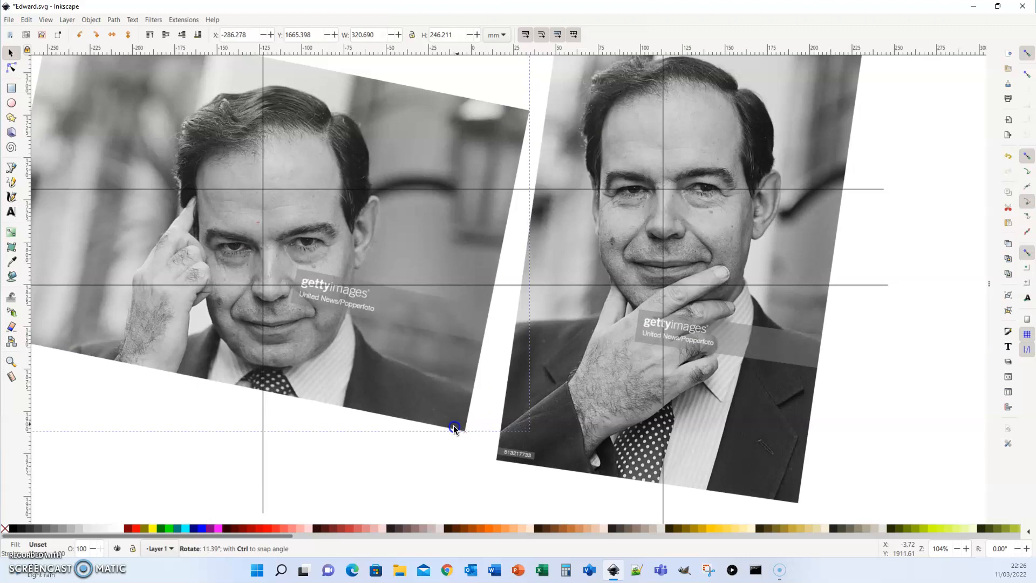
left_click_drag(405, 345, 409, 305)
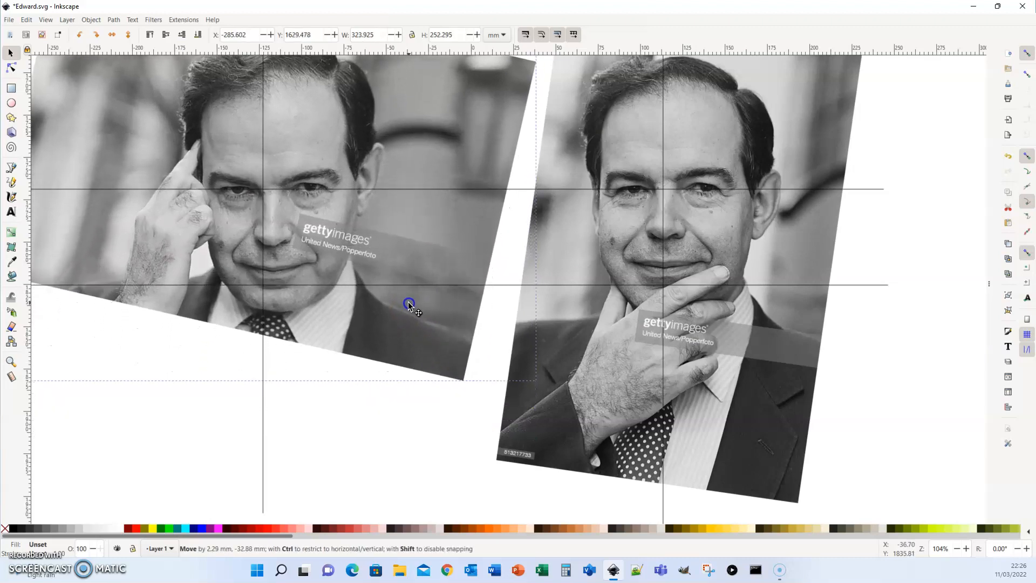
left_click_drag(409, 305, 392, 323)
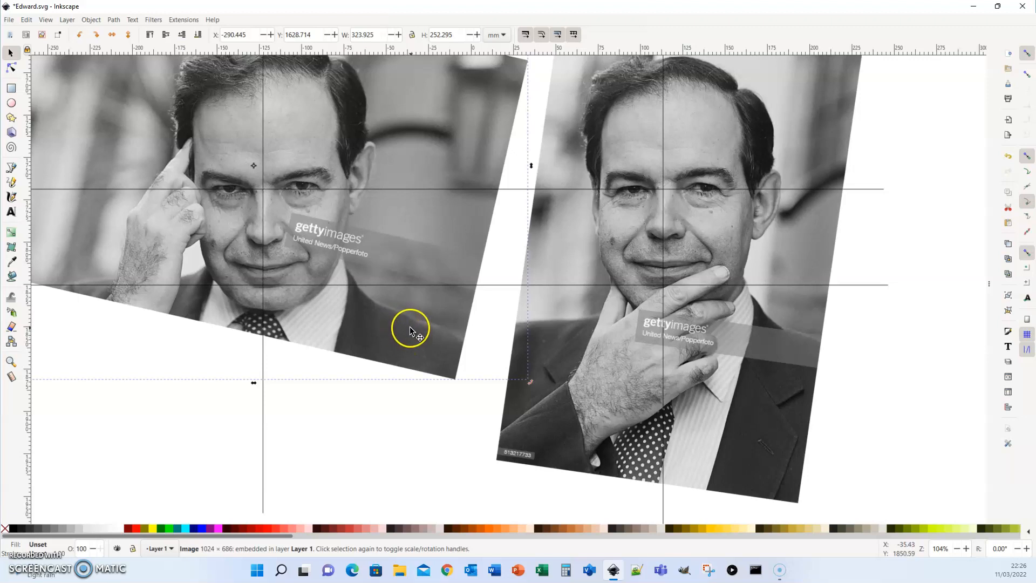
Rotate the landscape photo slightly further clockwise and nudge its face back onto the alignment lines
left_click(413, 323)
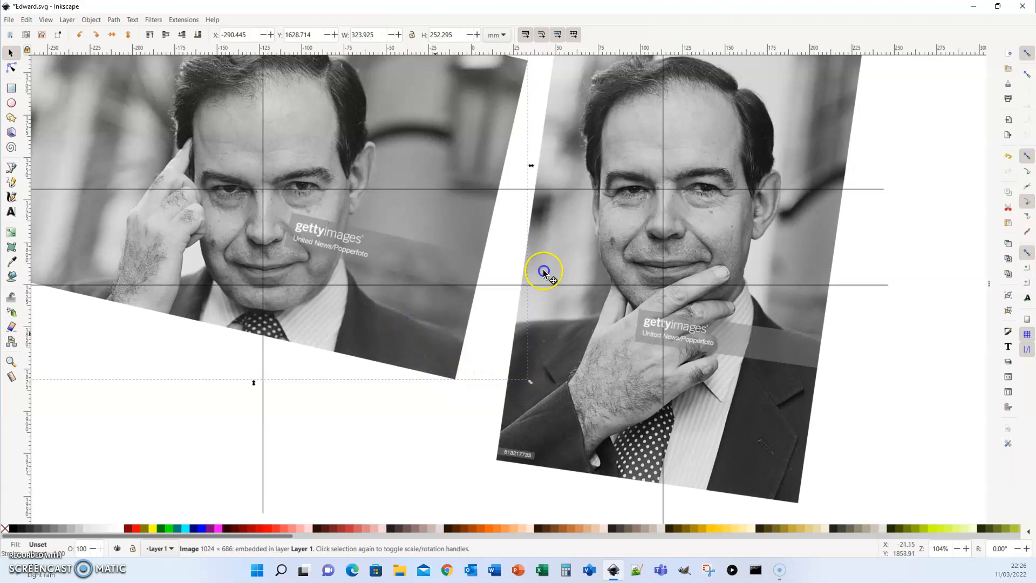
left_click_drag(531, 381, 527, 390)
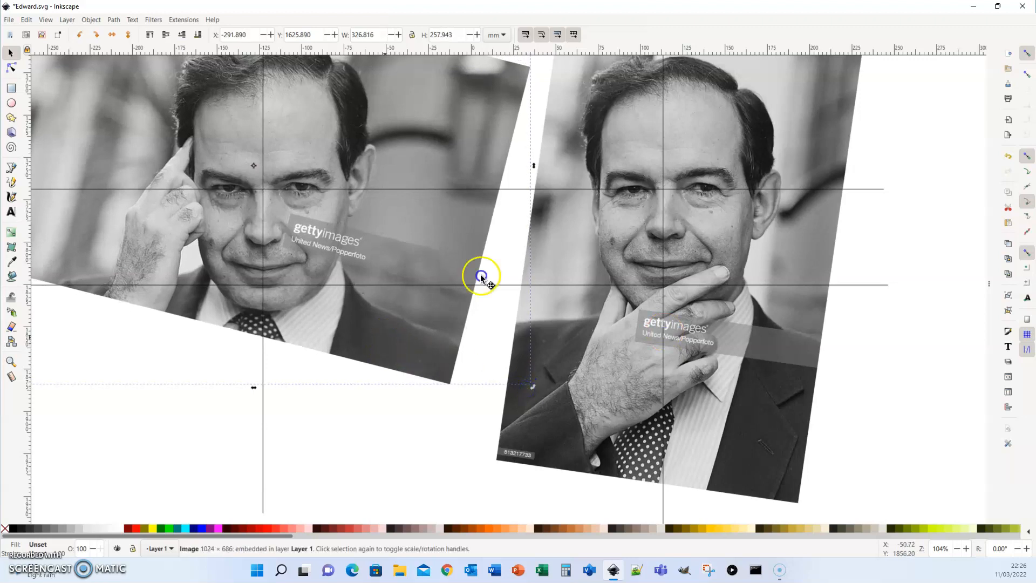
left_click_drag(385, 339, 387, 340)
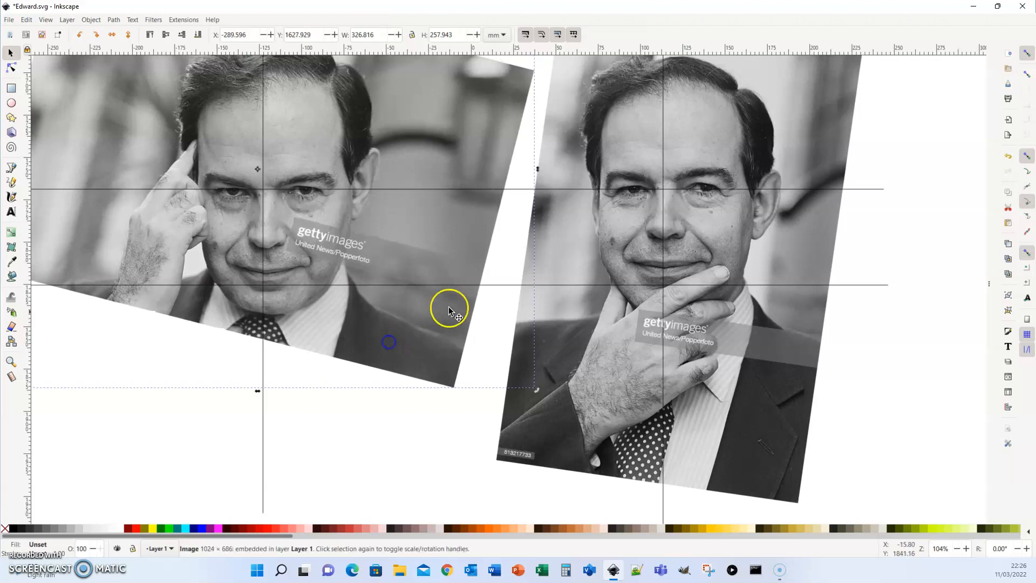
Raise the lower horizontal line to mouth level and scale the landscape photo to about 320.7 × 253.1 mm, repositioning it to match both lines
left_click_drag(495, 285, 494, 267)
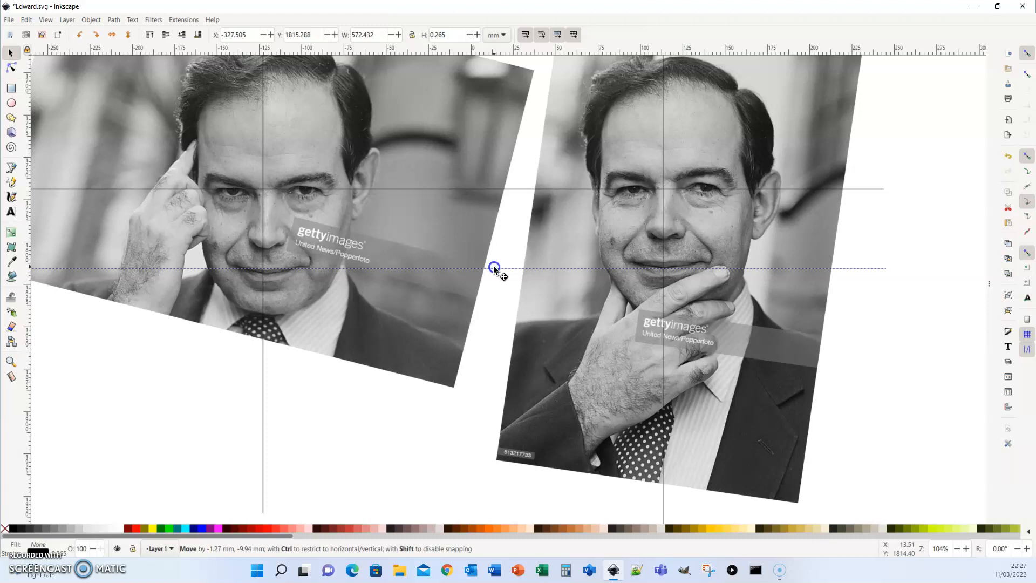
left_click_drag(494, 267, 493, 267)
left_click(393, 314)
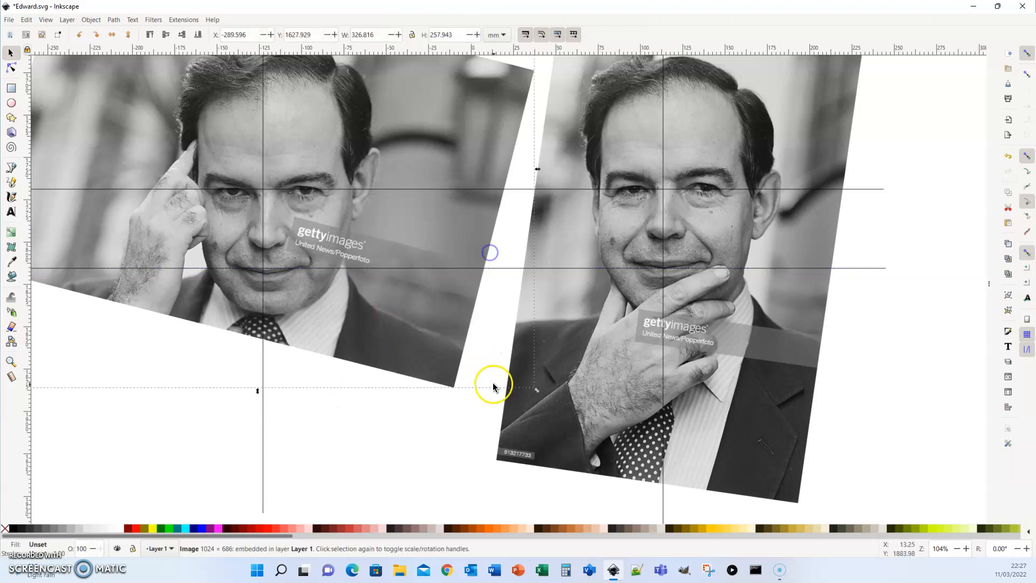
left_click_drag(537, 393, 531, 384)
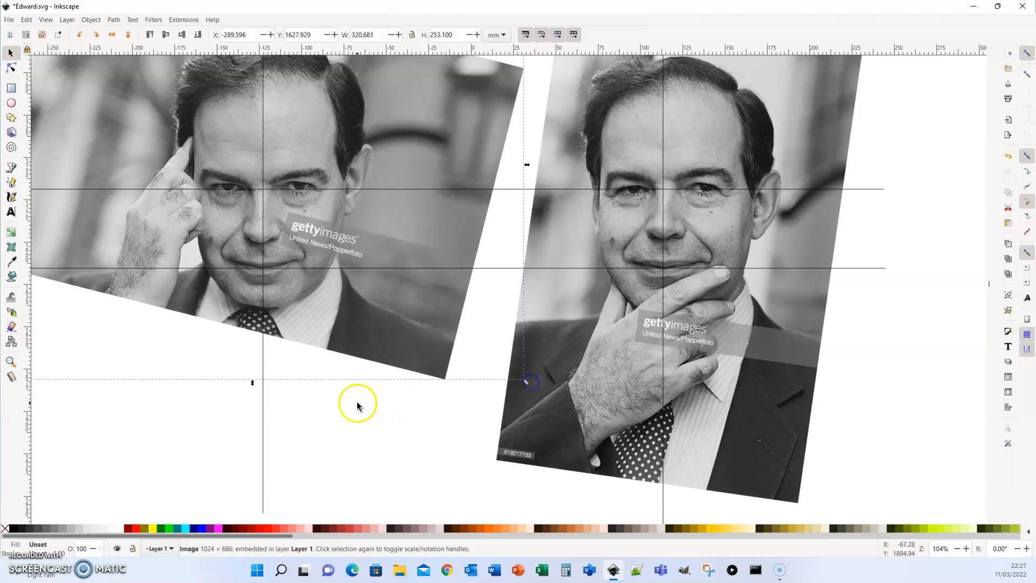
left_click_drag(379, 312, 381, 315)
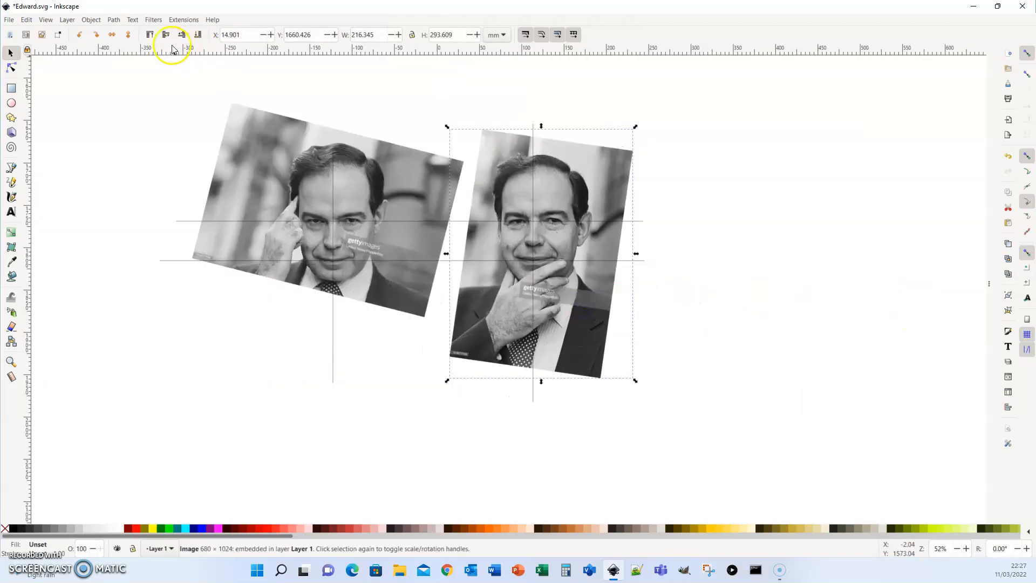
Preview a multiple-scan Colours bitmap trace of the portrait-format photo with 2 scans, Smooth and Stack enabled
left_click(115, 21)
left_click(136, 58)
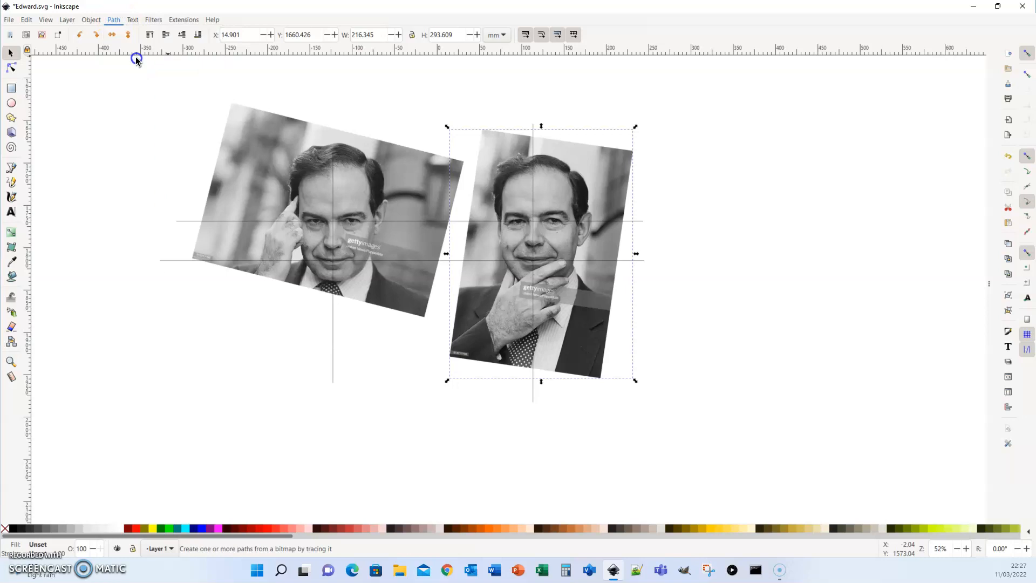
left_click(830, 95)
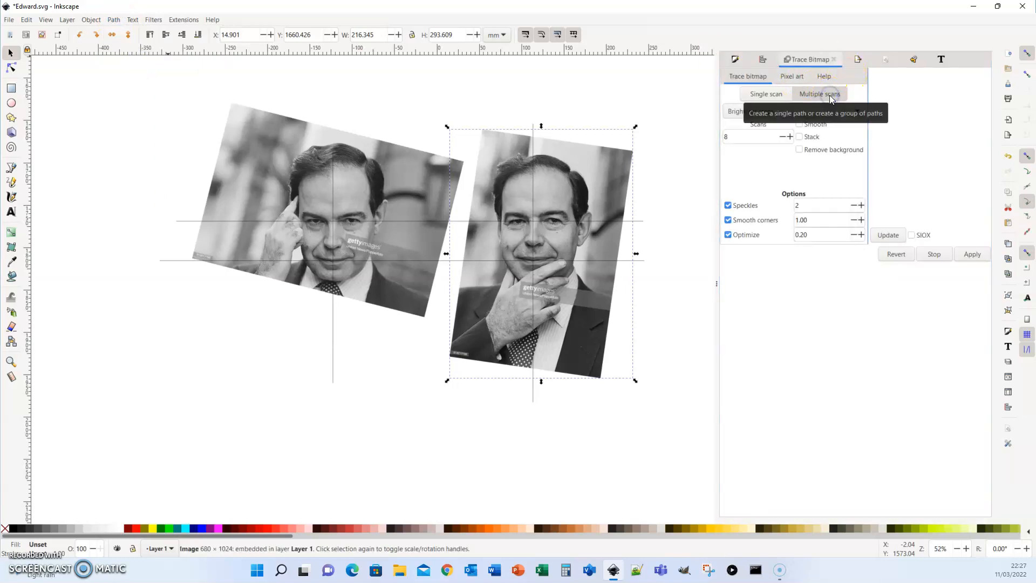
left_click(756, 112)
left_click(768, 127)
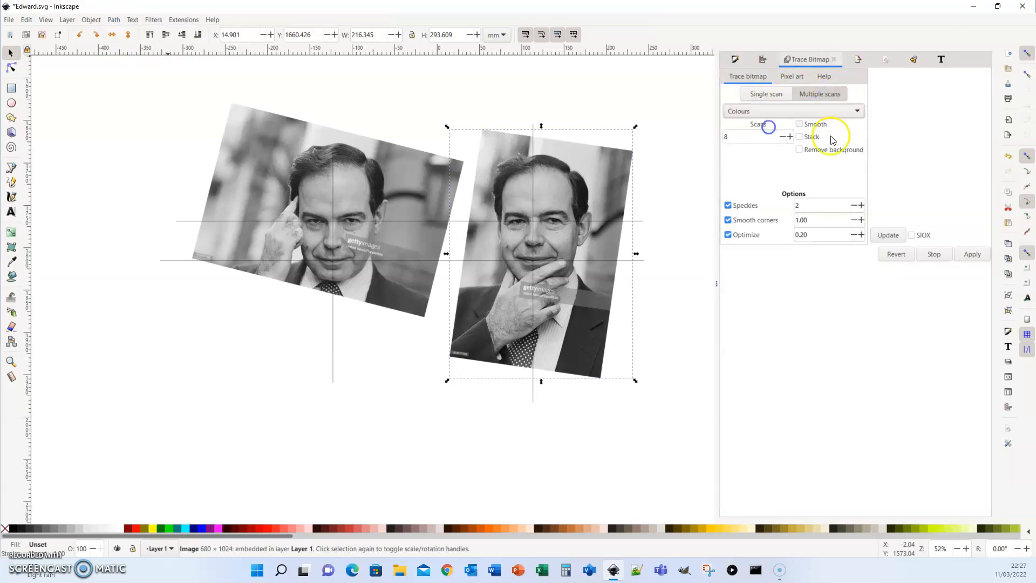
left_click(783, 137)
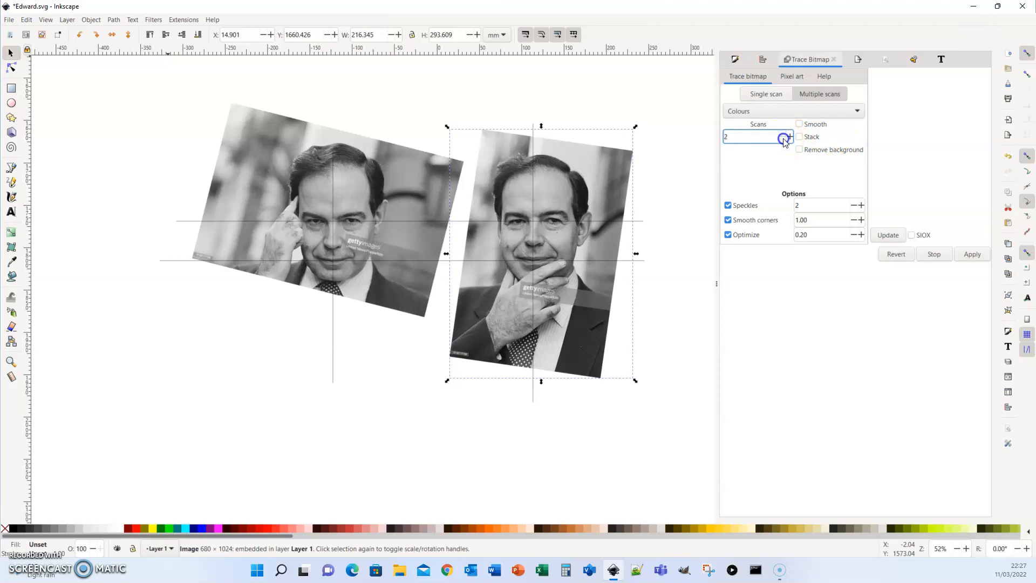
left_click(817, 115)
left_click(805, 115)
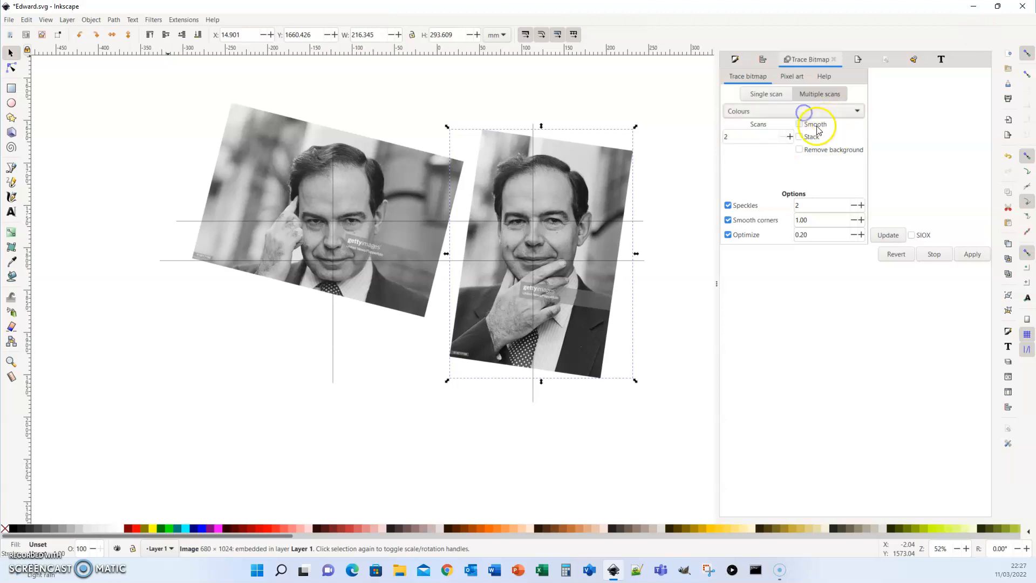
left_click(893, 238)
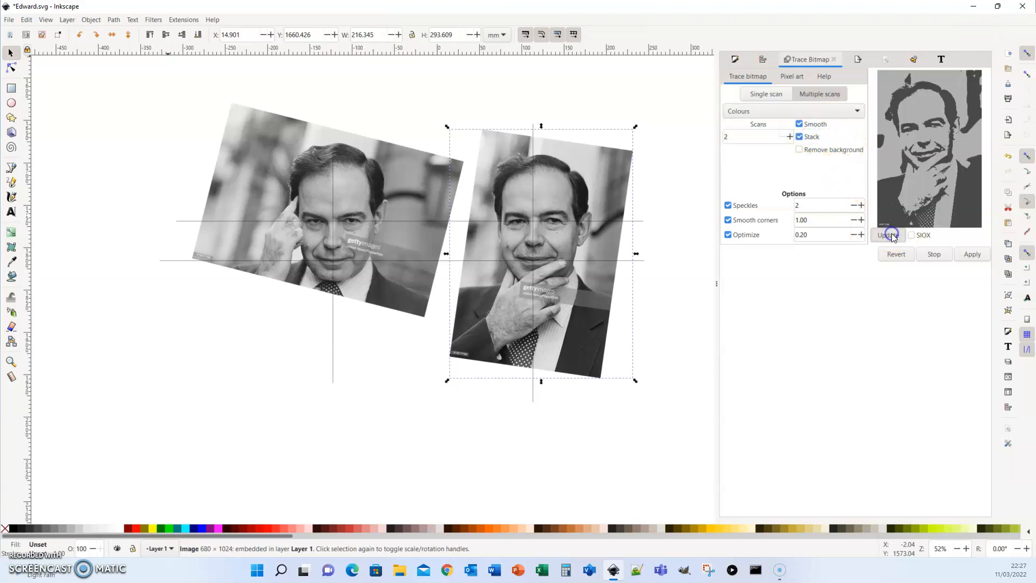
Compare trace previews with 3 and 4 scans, and apply the trace to the portrait-format photo with 3 scans
left_click(789, 138)
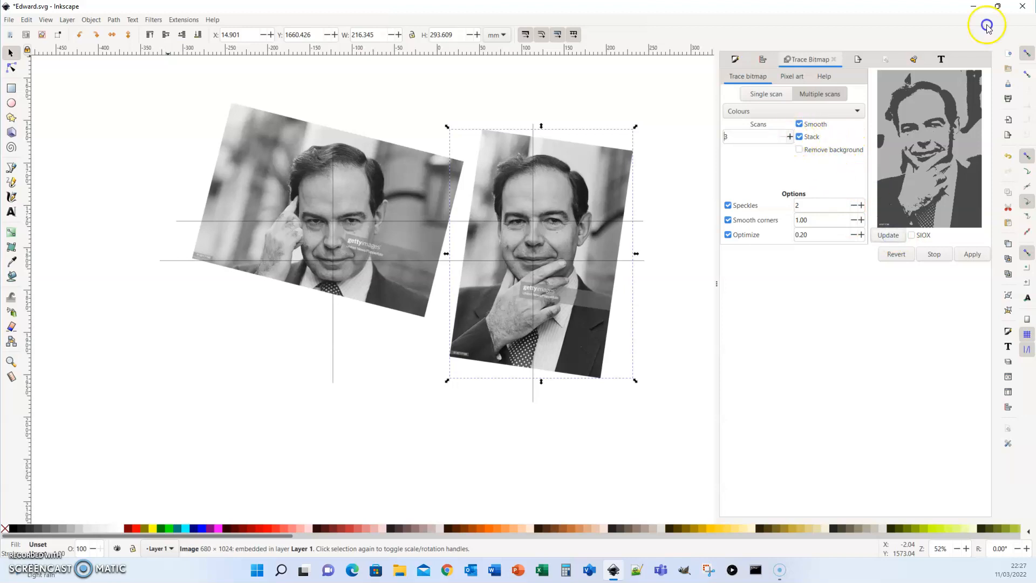
left_click(885, 236)
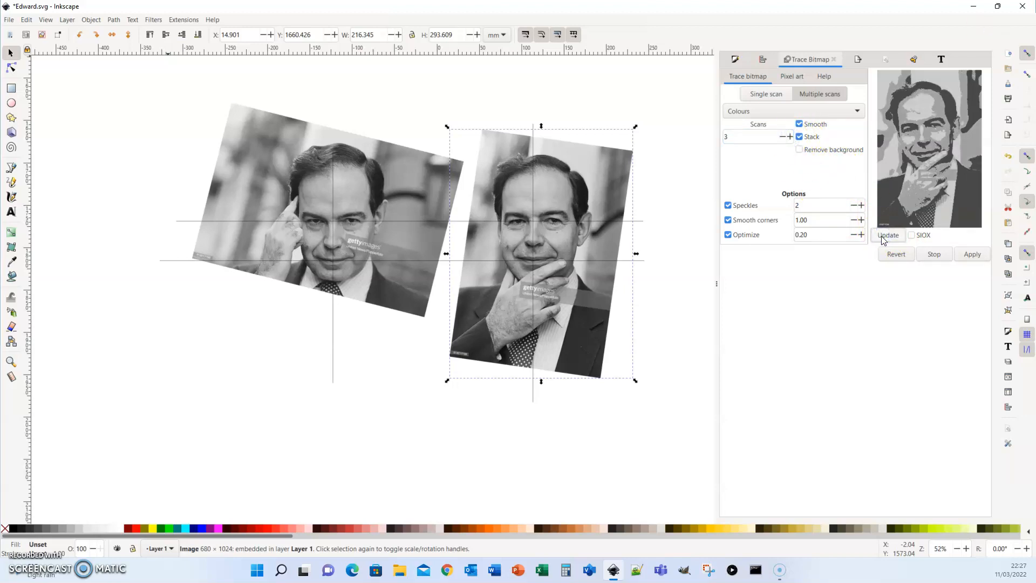
left_click(790, 137)
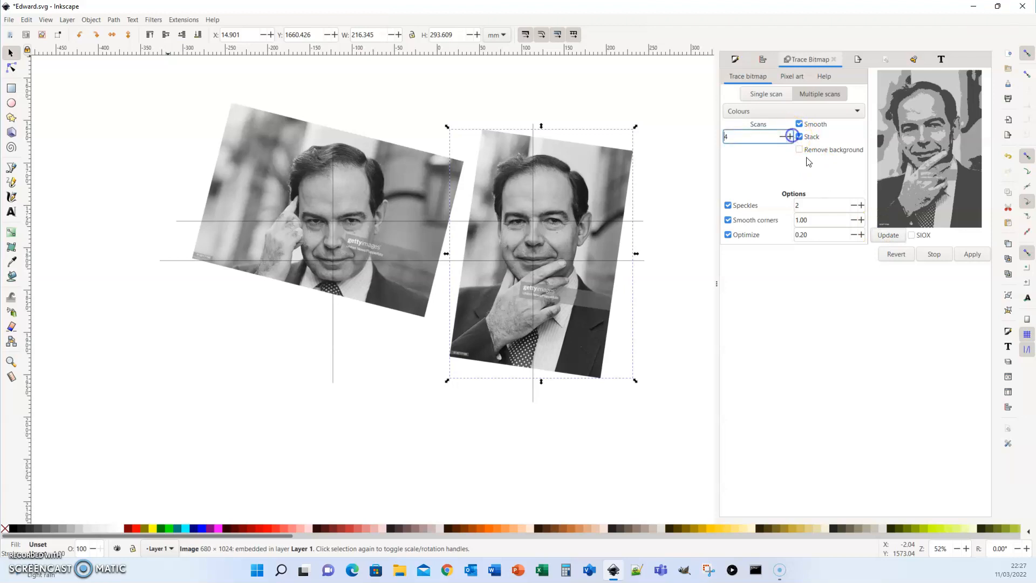
left_click(888, 236)
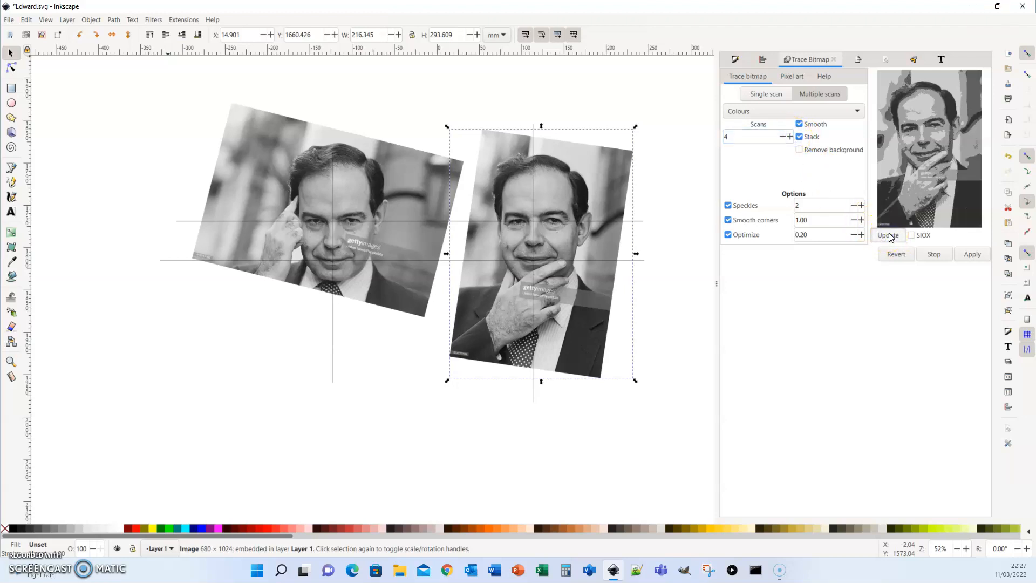
left_click(626, 343)
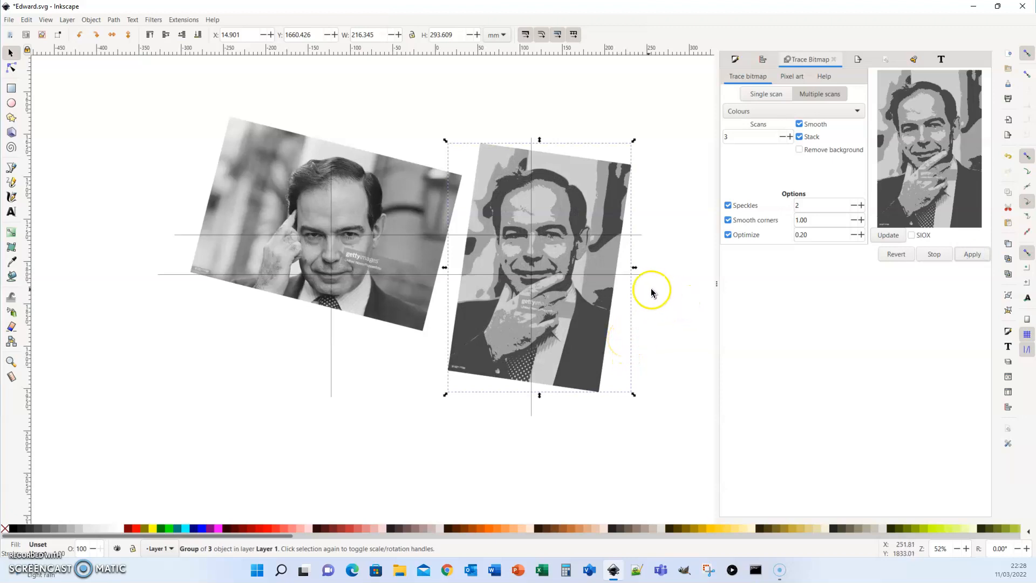
Move the traced portrait group to the right of its original photo, at about X 247.3 mm
scroll(626, 270, "up", 2)
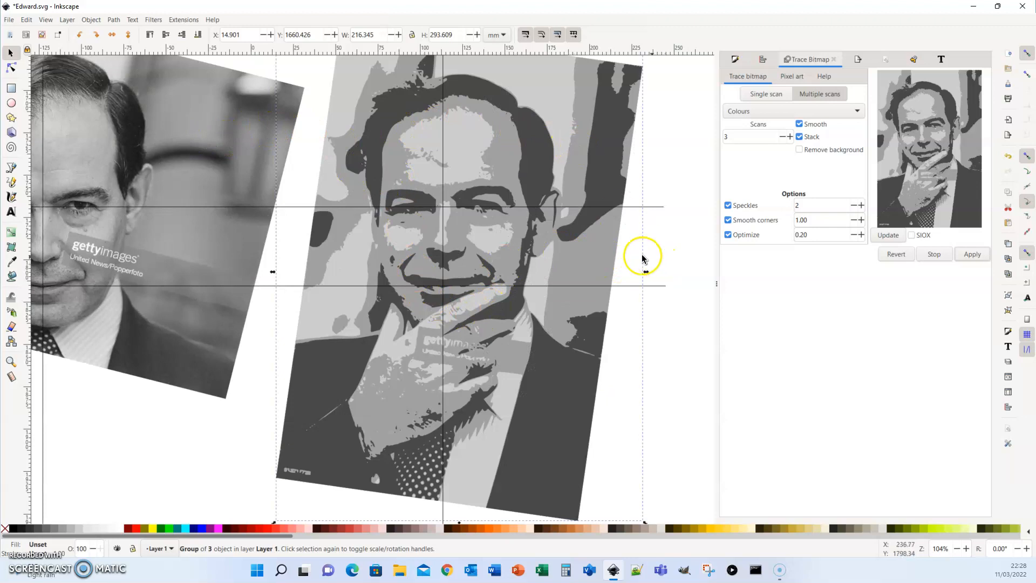
scroll(504, 288, "down", 2)
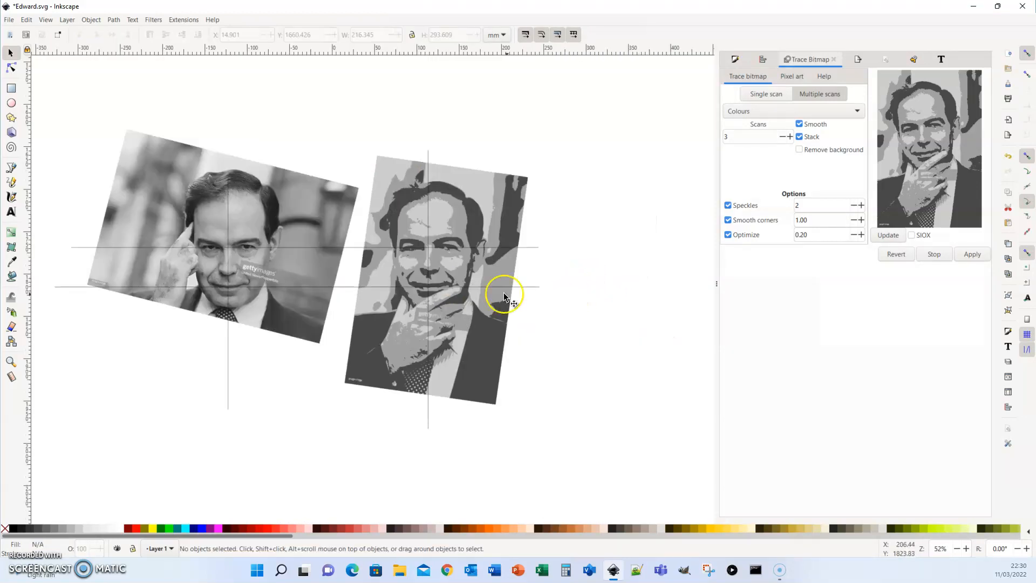
left_click_drag(497, 345, 689, 345)
Trace the landscape photo using the same Colours settings with 3 scans
left_click(342, 211)
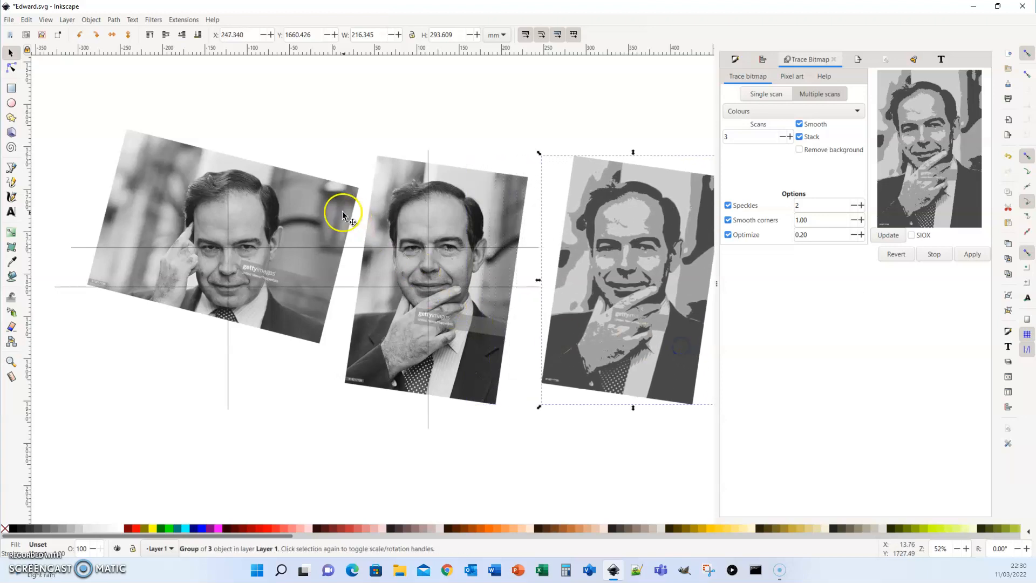
left_click(889, 235)
left_click(969, 257)
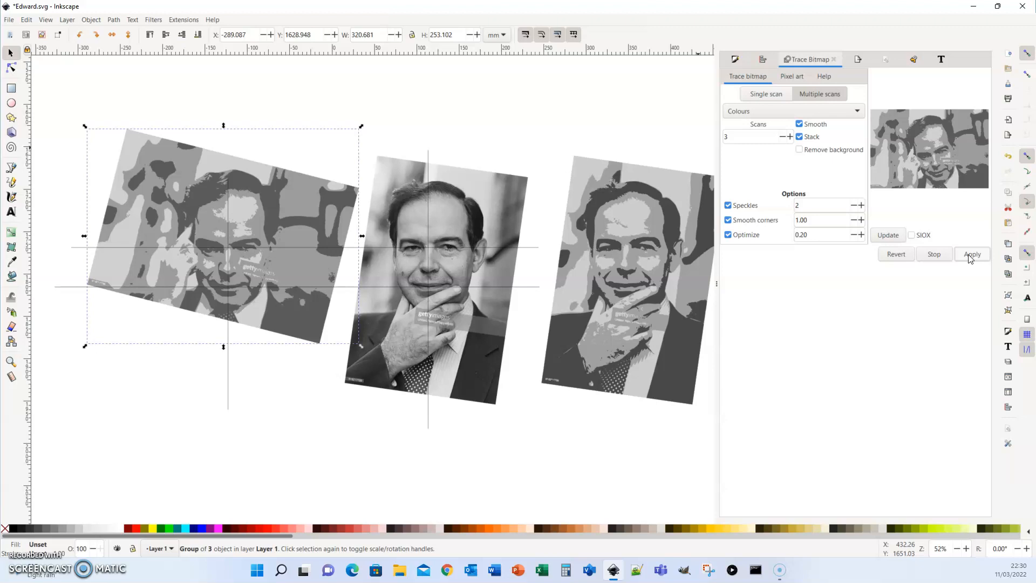
Move the traced landscape group left away from its photo's lines, and place the original landscape photo beyond it at about X -769.3 mm
scroll(557, 443, "down", 2, "ctrl")
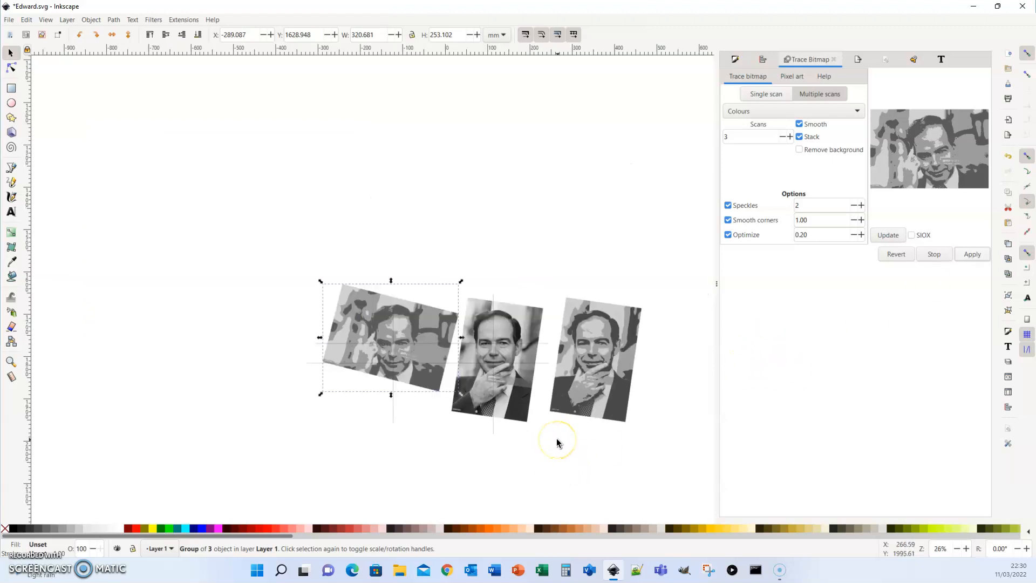
mouse_move(423, 343)
left_mouse_down()
mouse_move(370, 347)
mouse_move(412, 363)
mouse_move(300, 365)
mouse_move(328, 368)
left_mouse_up()
left_click(402, 423)
left_click_drag(424, 375, 209, 367)
scroll(606, 366, "up", 1, "ctrl")
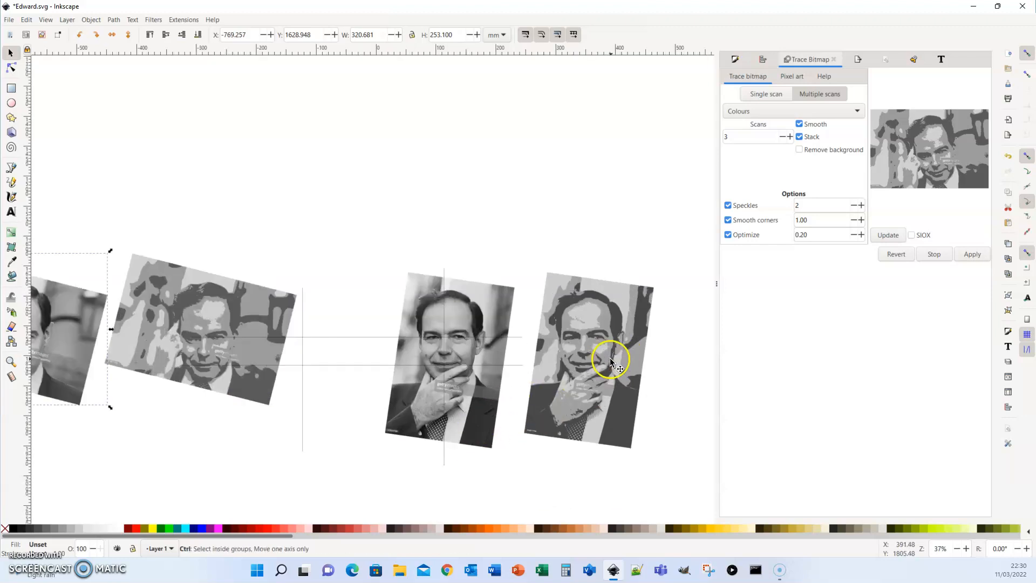
Draw a closed freehand path along the head in the portrait-format photo, looping back outside the head, and give it a purple stroke
scroll(645, 353, "up", 2, "ctrl")
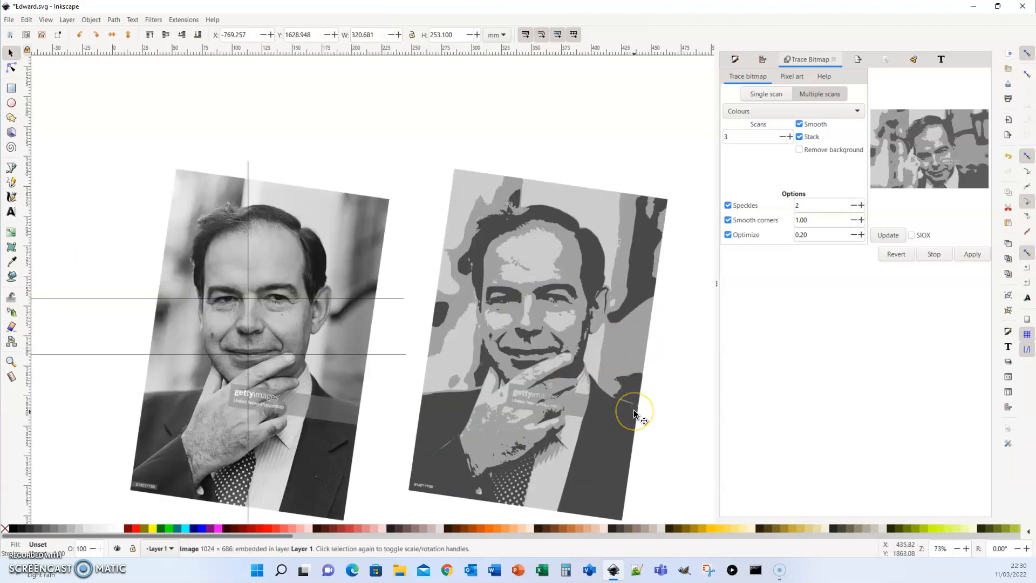
scroll(635, 415, "up", 2, "ctrl")
left_click(625, 173)
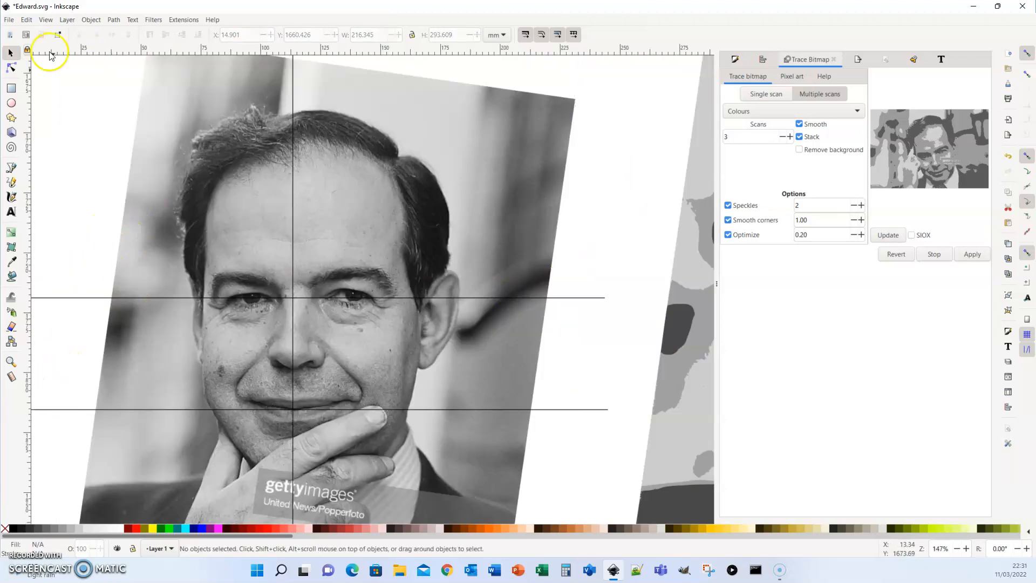
left_click(11, 185)
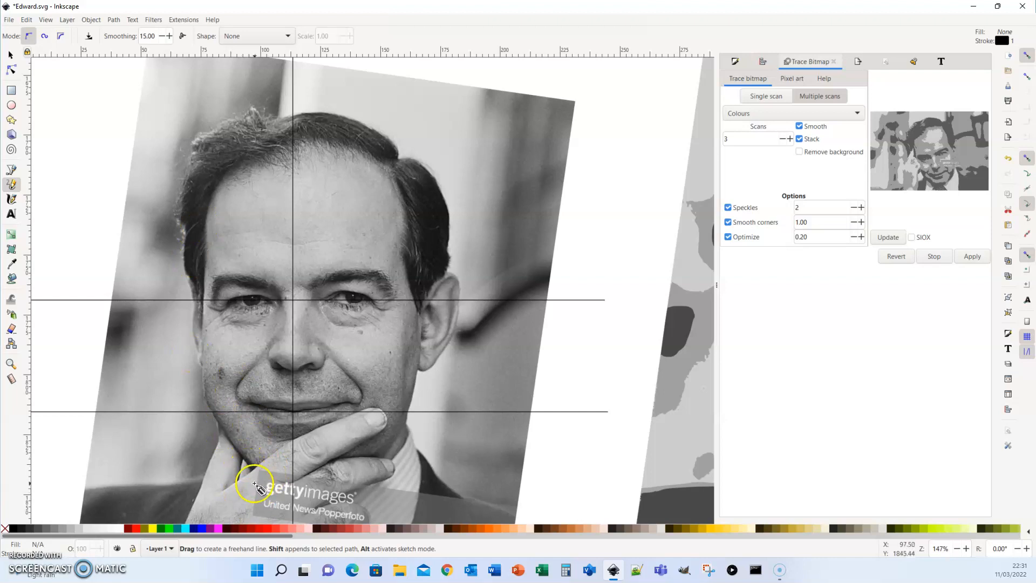
left_click_drag(247, 466, 237, 449)
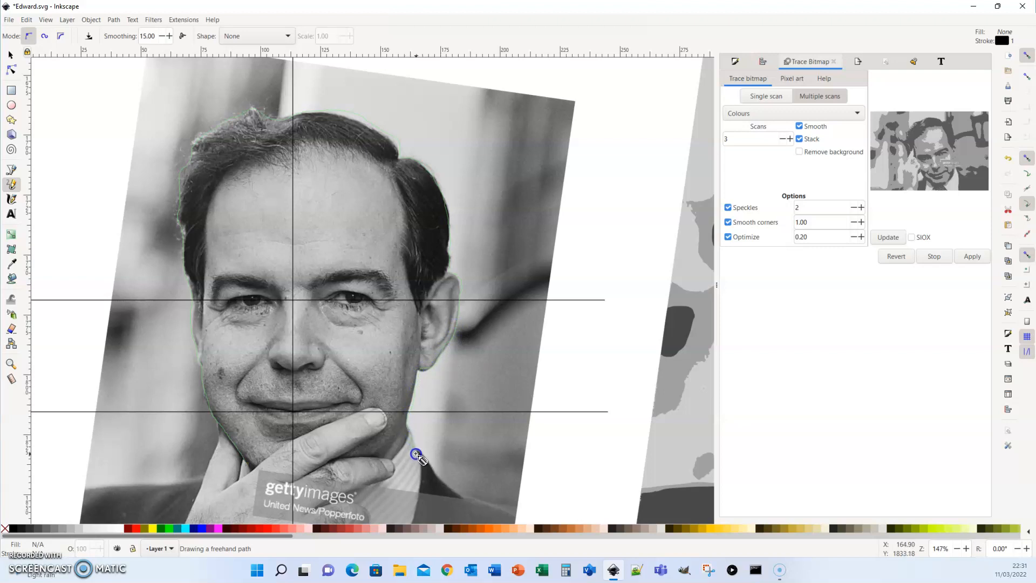
mouse_move(421, 473)
left_mouse_down()
mouse_move(540, 368)
mouse_move(527, 70)
mouse_move(89, 75)
mouse_move(78, 292)
mouse_move(89, 467)
left_mouse_up()
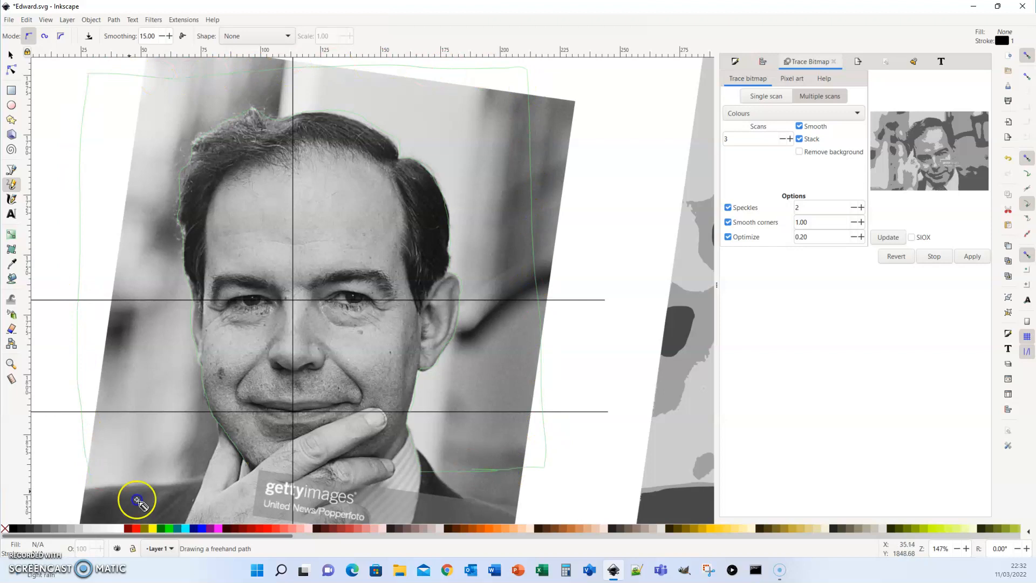
left_click_drag(245, 471, 248, 469)
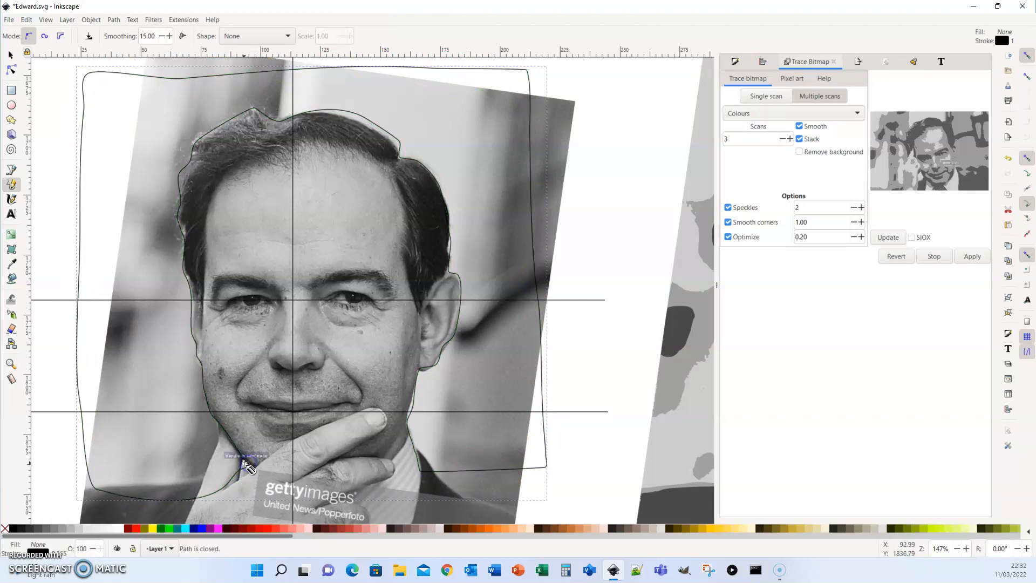
left_click(214, 529, "shift")
Reshape the outline at the notch in the hair, placing its node at about X 157.2, Y 1709.9 mm and curving the adjoining segments
scroll(135, 215, "up", 2)
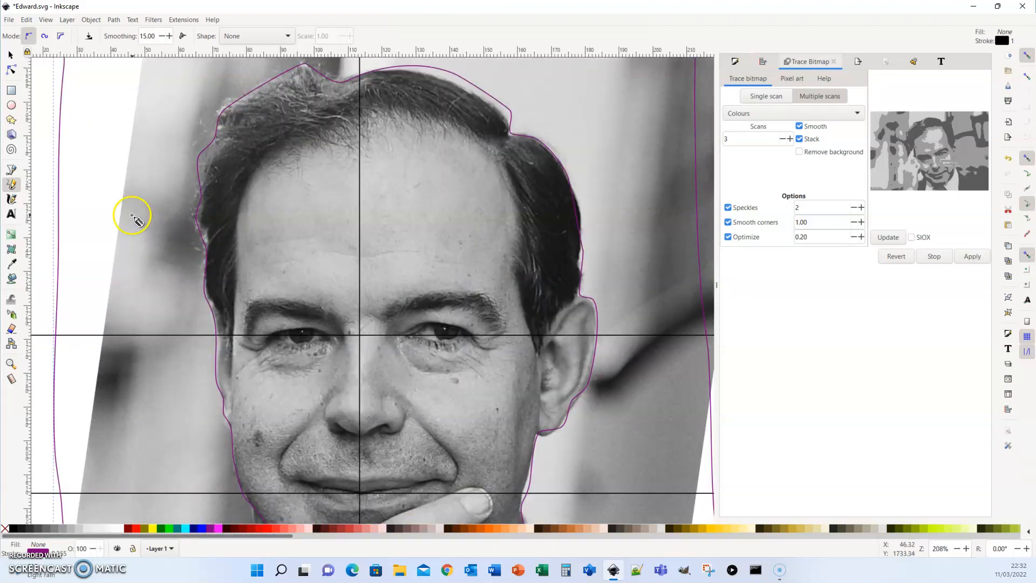
scroll(333, 297, "up", 5)
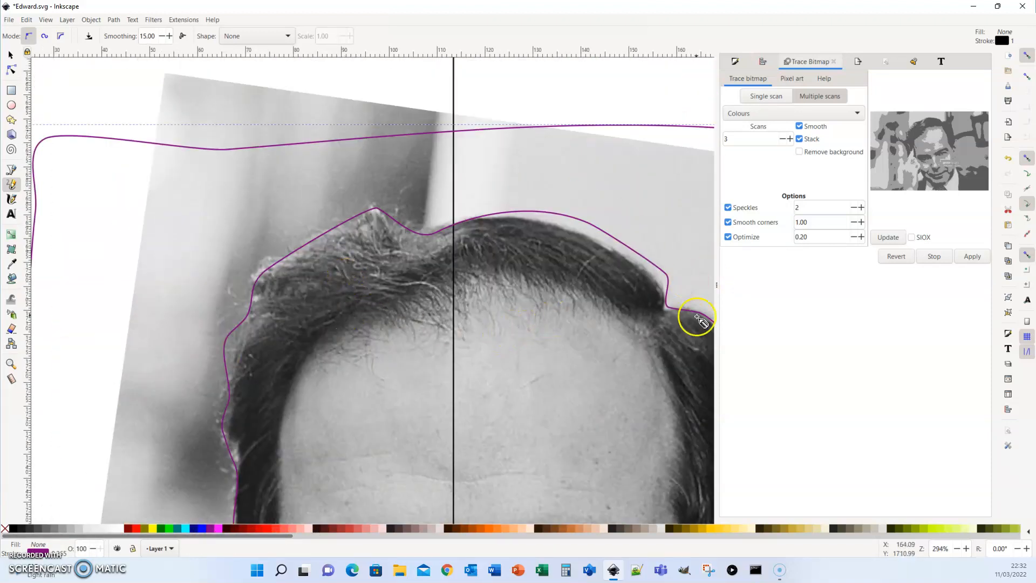
left_click_drag(589, 358, 382, 266)
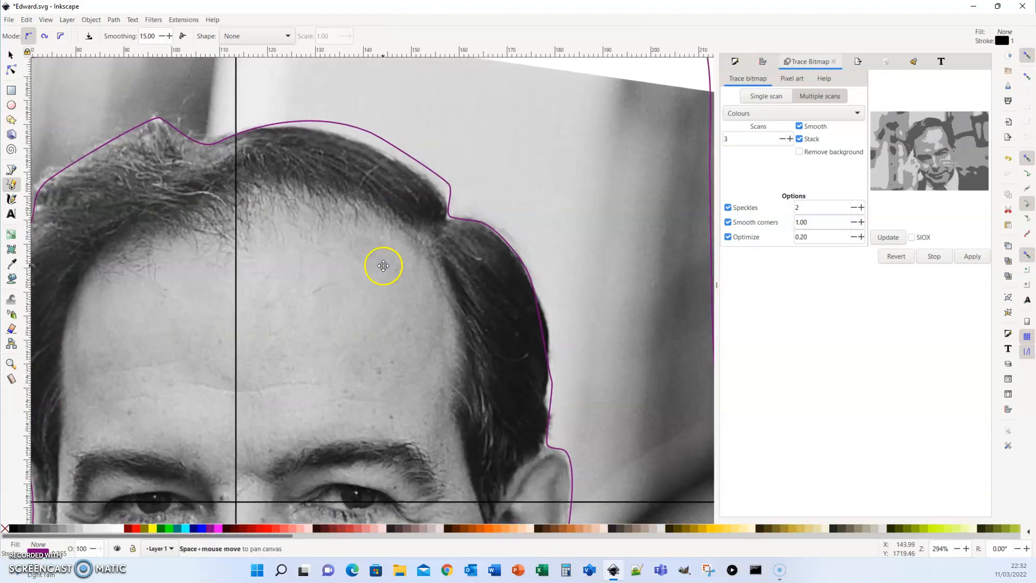
left_click(10, 69)
scroll(459, 180, "up", 2)
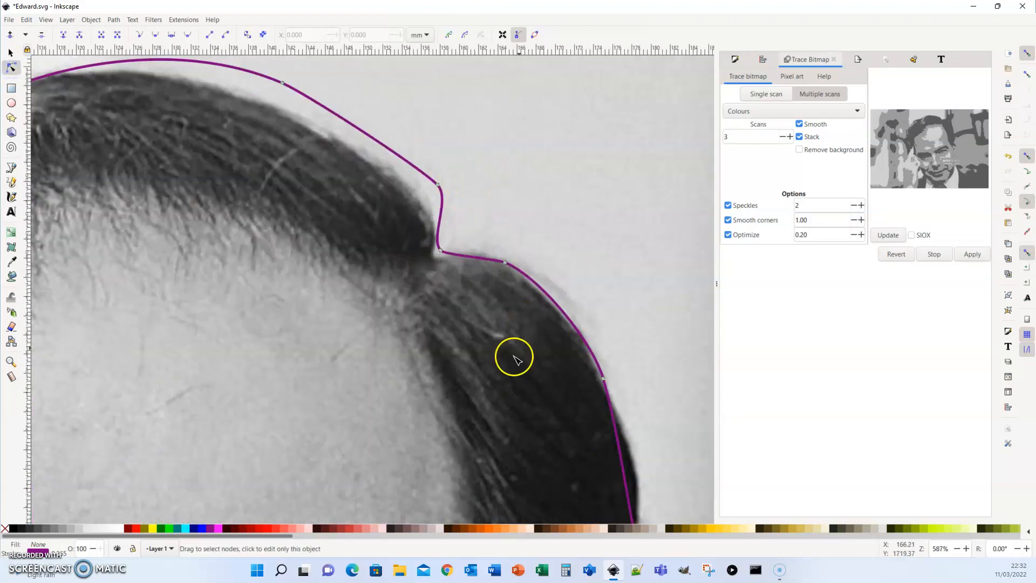
left_click(441, 250)
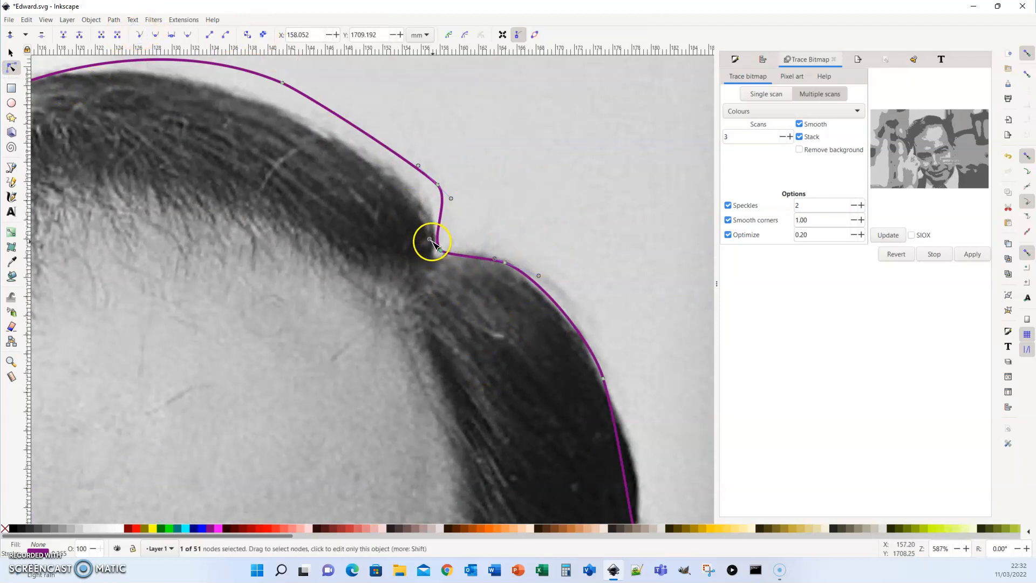
left_click_drag(430, 239, 481, 246)
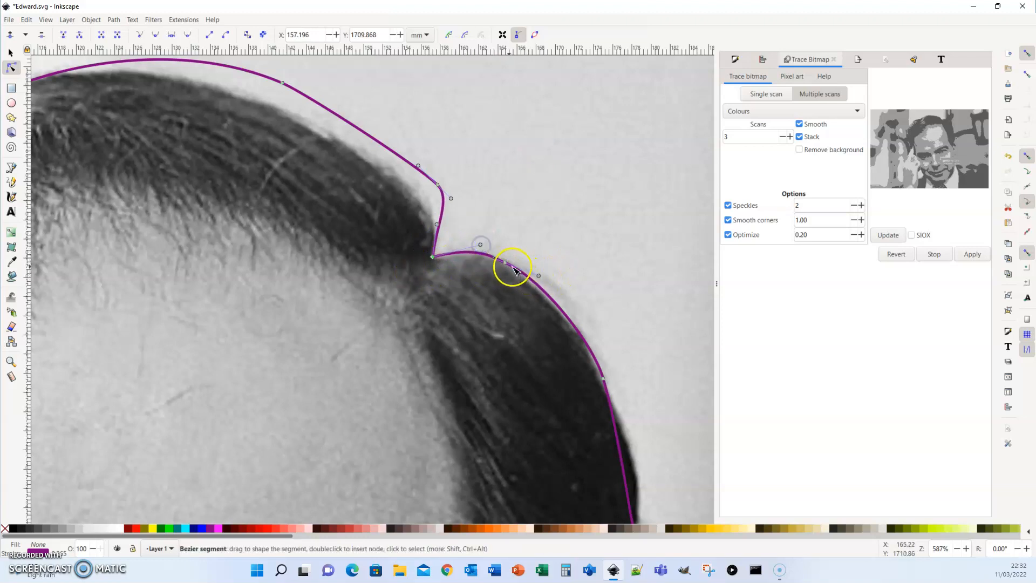
left_click_drag(539, 275, 539, 285)
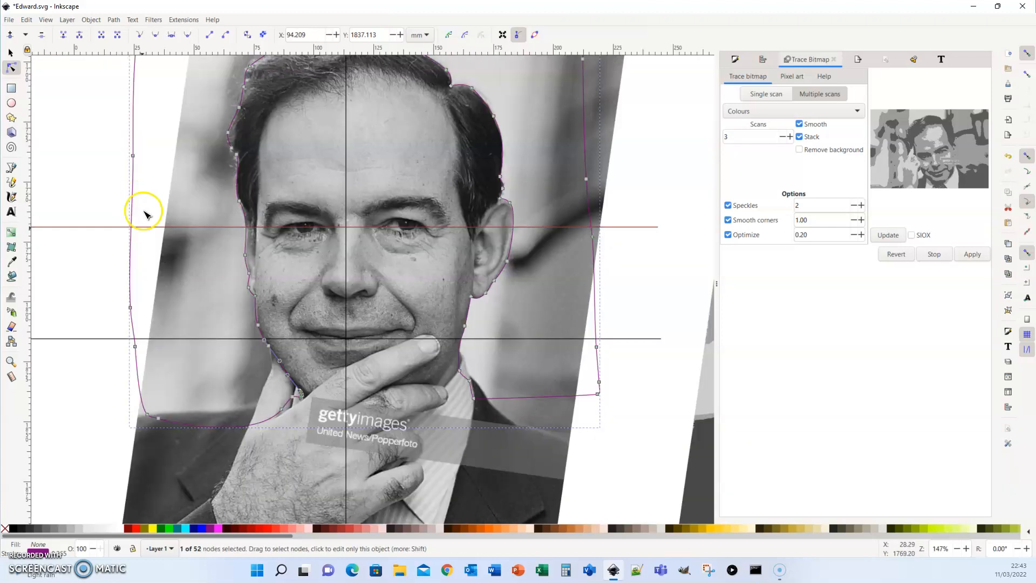
Fit the outline to the earlobe on the photo's left side by moving its node to about X 73.0, Y 1794.0 mm and adjusting its handle
left_click(11, 53)
left_click(77, 138)
scroll(236, 254, "up", 4)
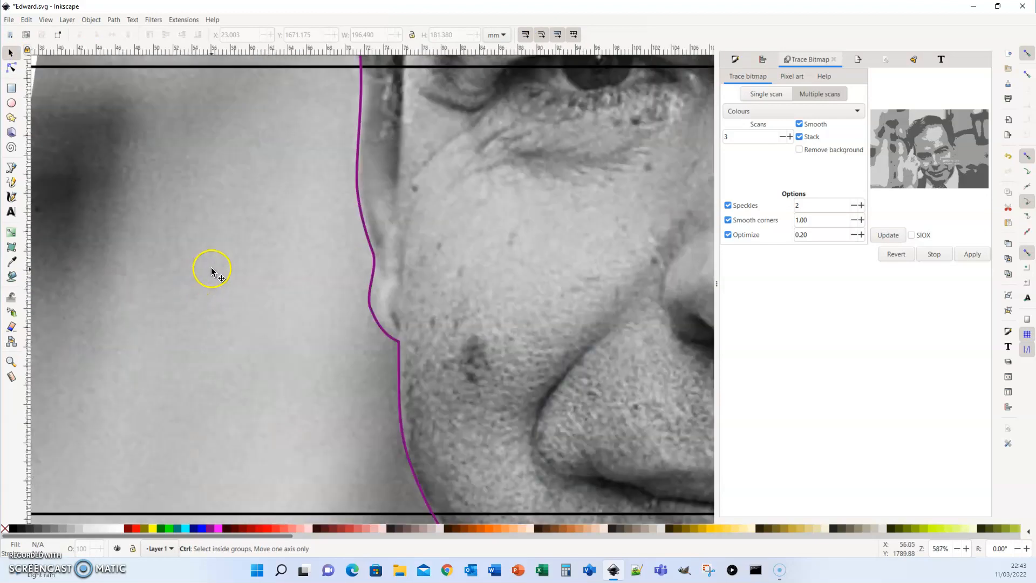
left_click(390, 337)
left_click(11, 90)
left_click(13, 72)
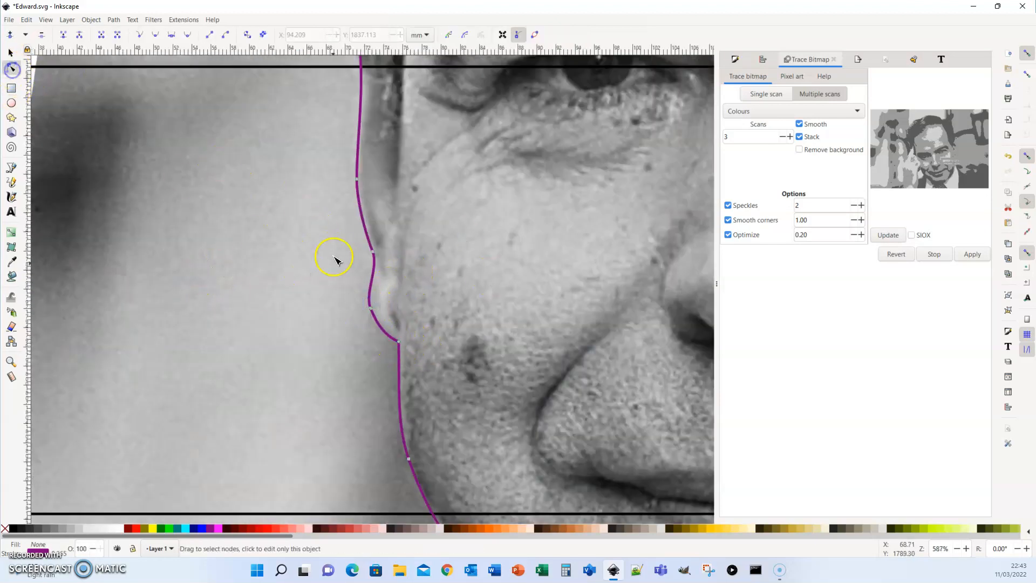
left_click(371, 308)
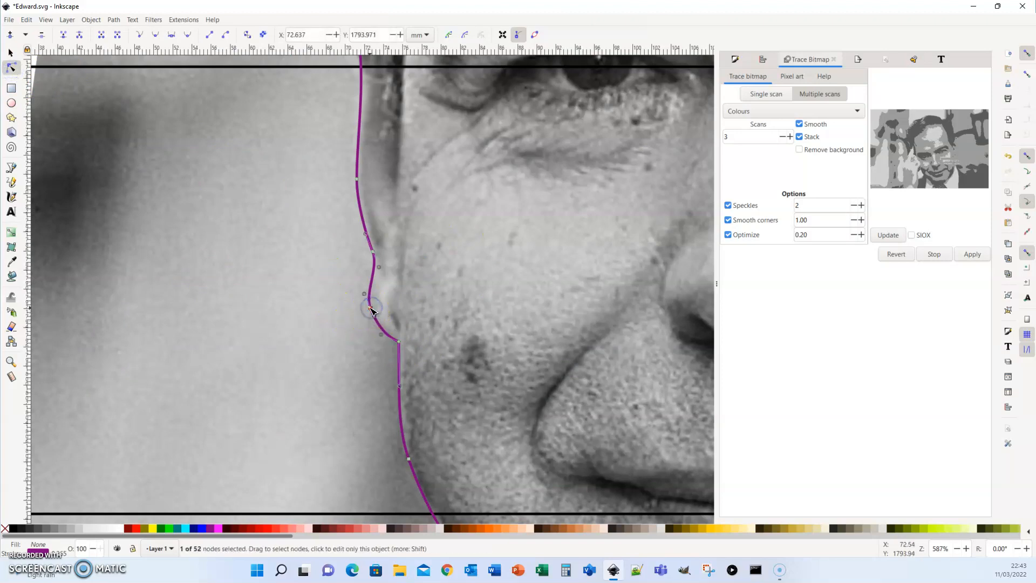
left_click_drag(371, 309, 370, 292)
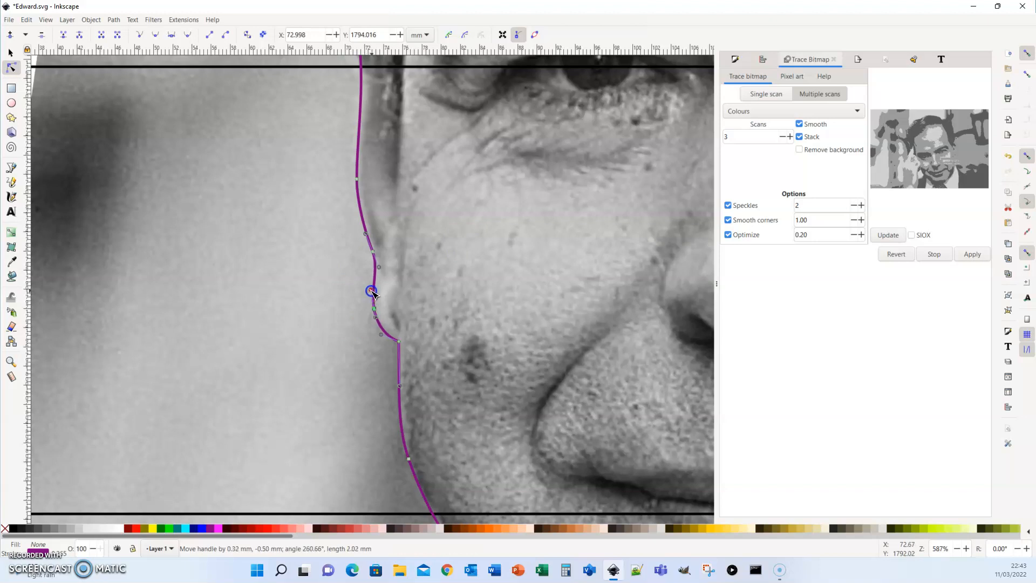
Deselect the path, check the fitted outline around the whole head, and save the drawing
scroll(405, 227, "down", 3)
left_click(10, 53)
left_click(102, 96)
left_click_drag(595, 197, 385, 283)
scroll(510, 355, "down", 2)
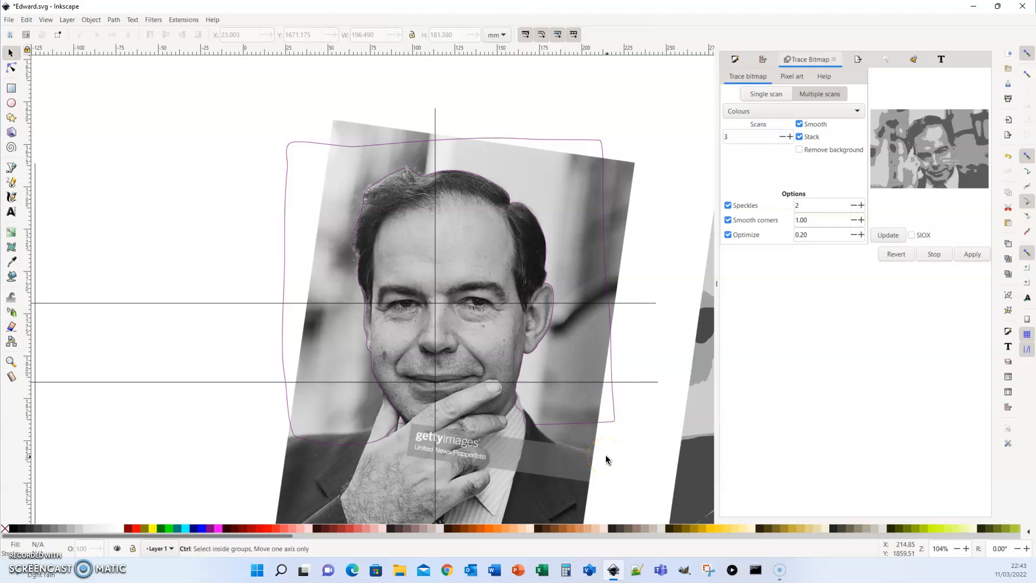
scroll(606, 459, "up", 2)
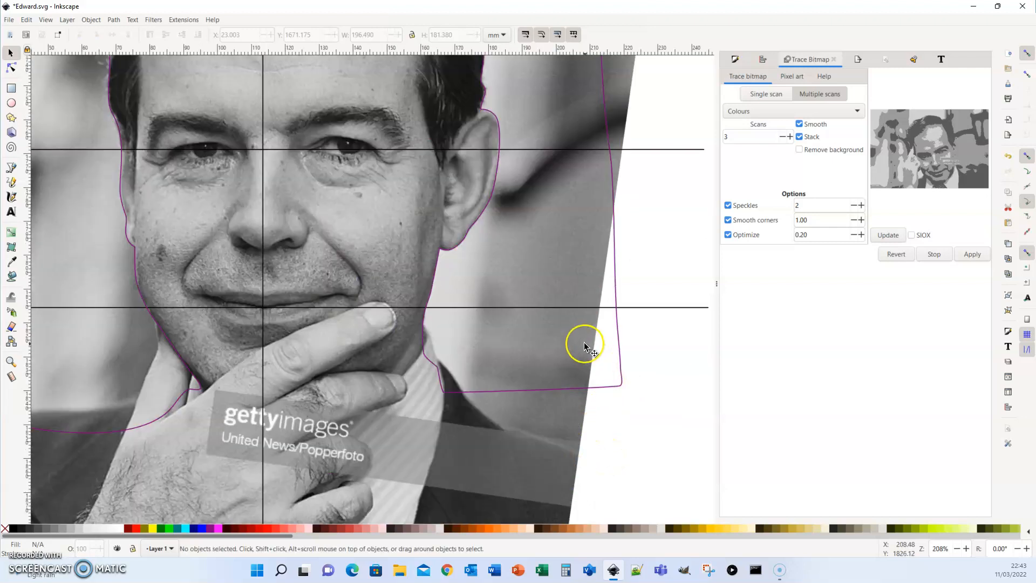
scroll(529, 265, "down", 2)
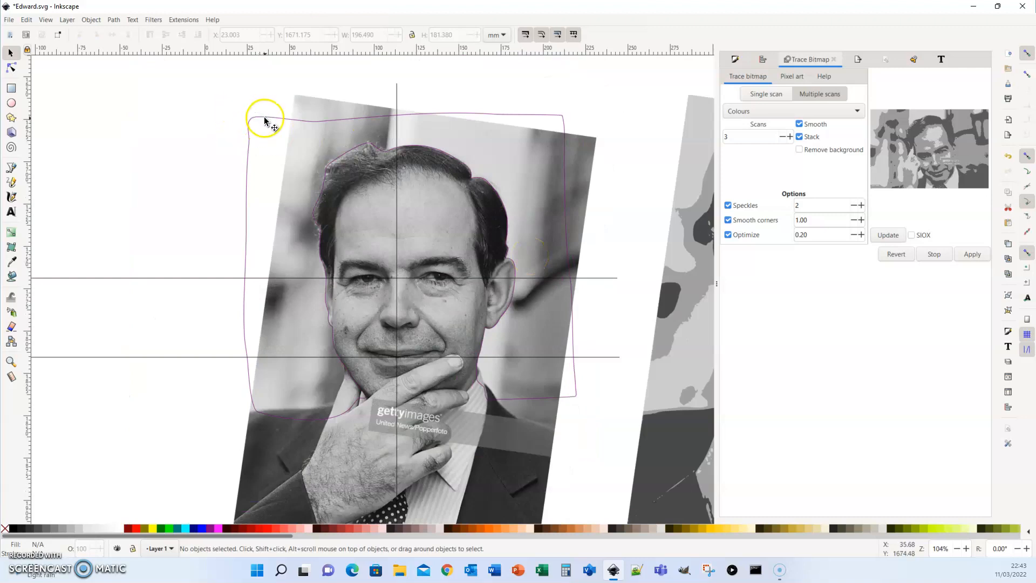
scroll(527, 348, "down", 1)
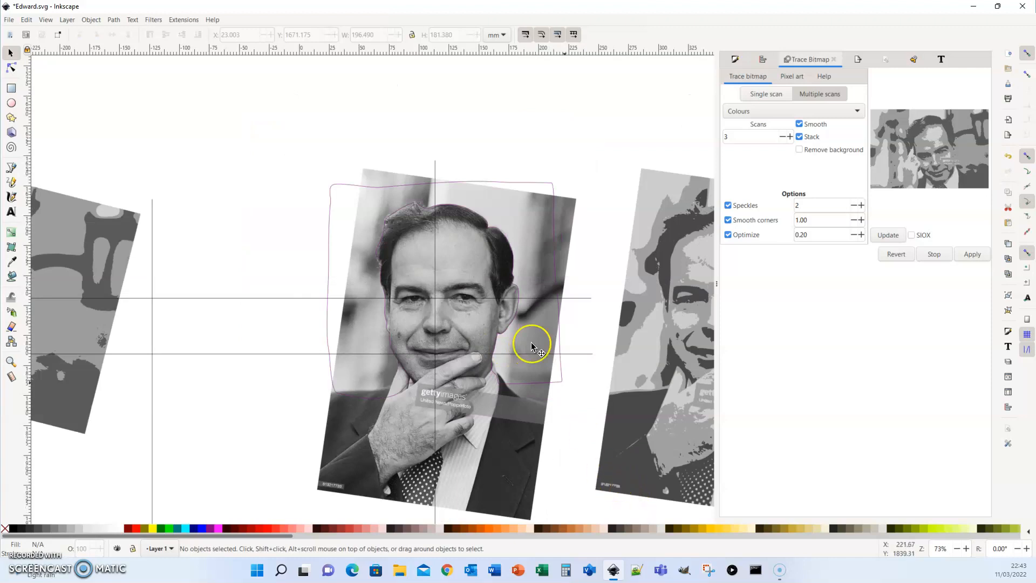
key("ctrl+s")
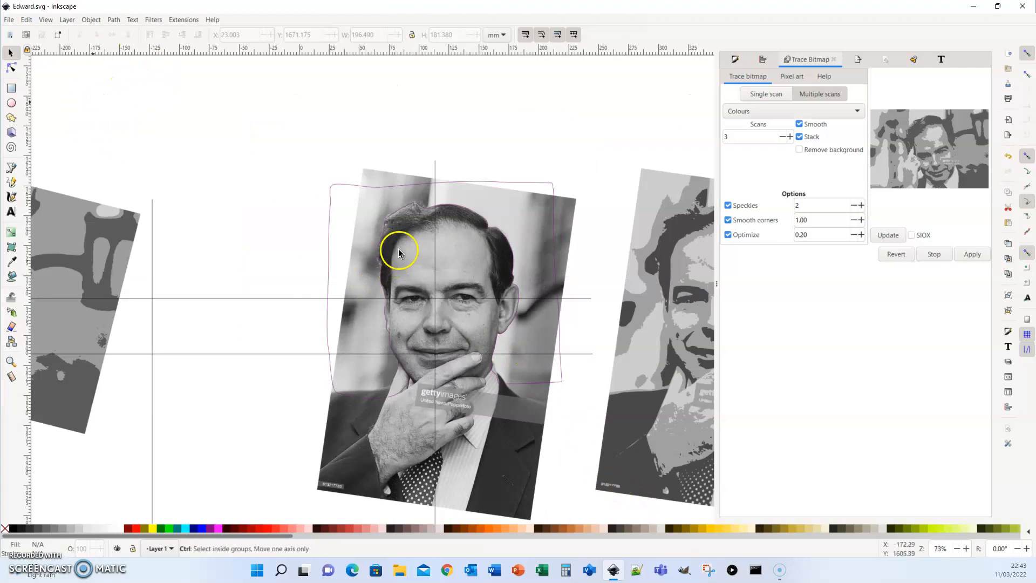
Duplicate the purple head outline and align the copy's bottom edge with the original outline
left_click(518, 188)
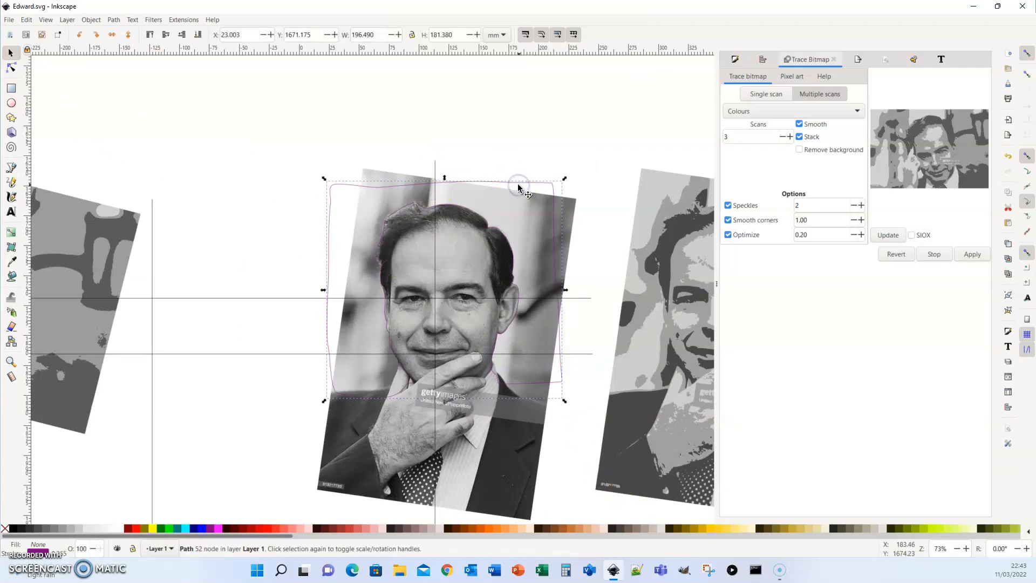
key("ctrl+v")
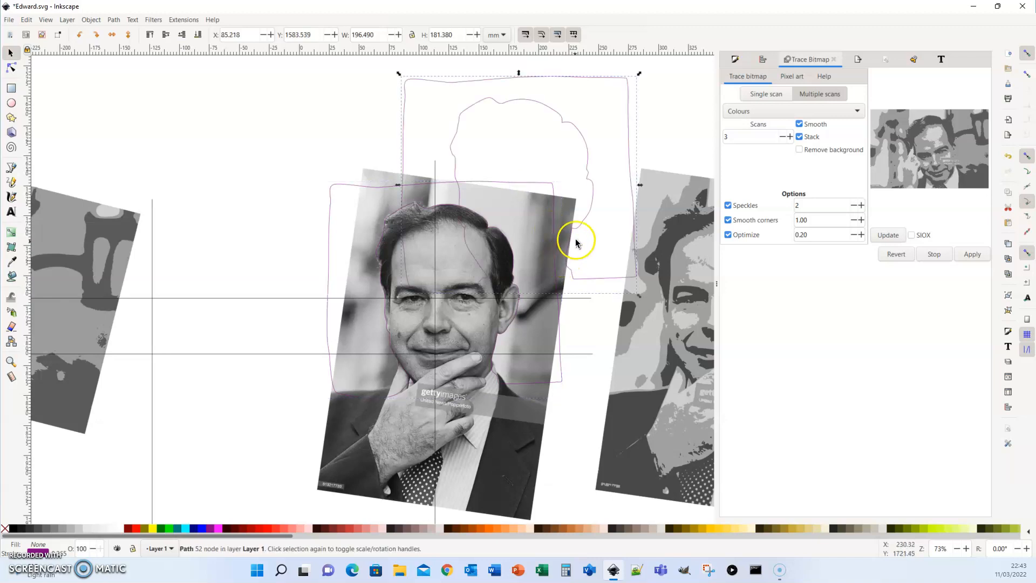
scroll(573, 246, "right", 8)
left_click(278, 349, "shift")
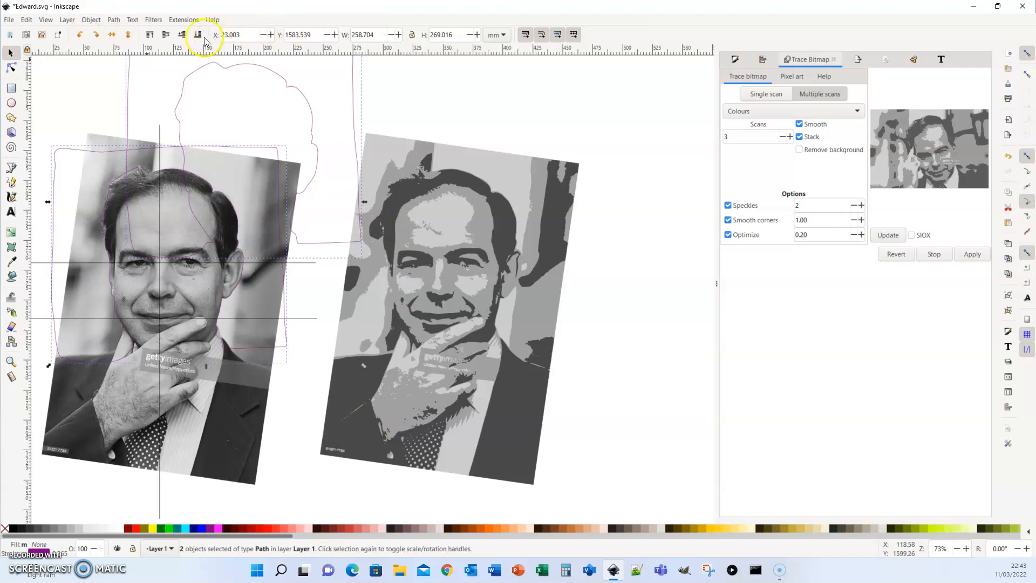
left_click(762, 61)
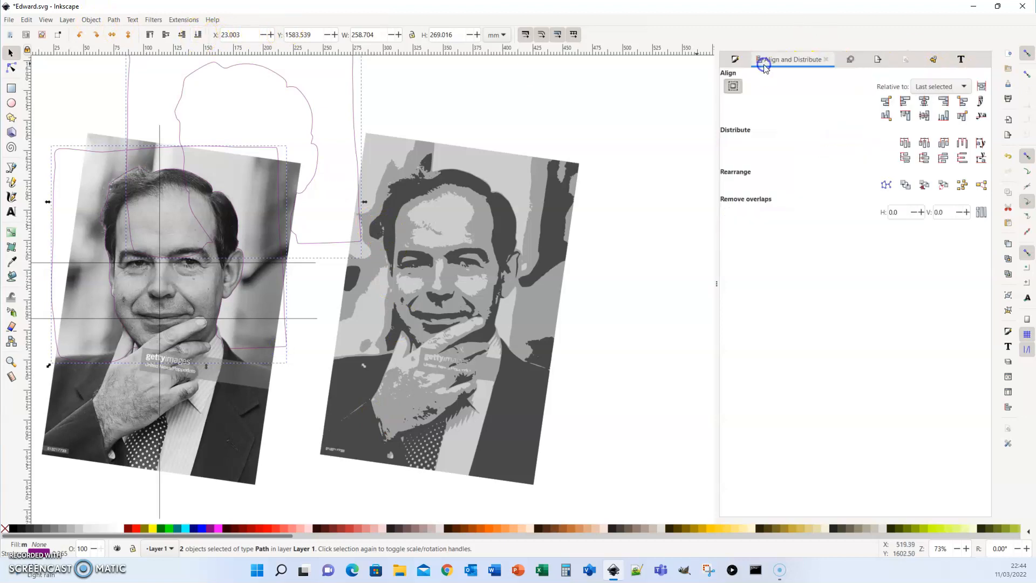
left_click(943, 116)
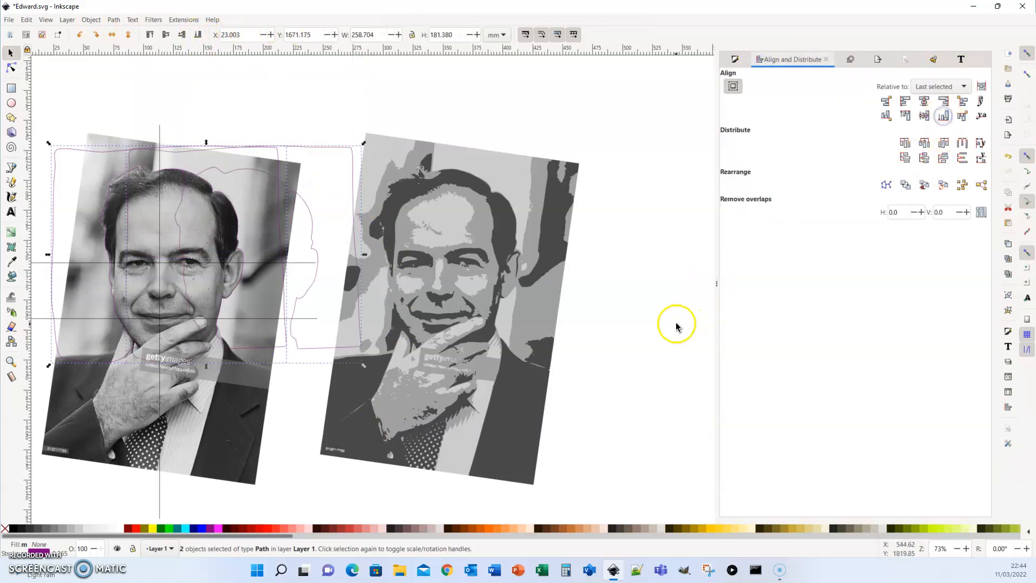
left_click(658, 325)
Place a copy of the traced portrait group to its right at about X 513.2 mm, with its top edge aligned to the original group
key("space")
left_click_drag(554, 335, 539, 307)
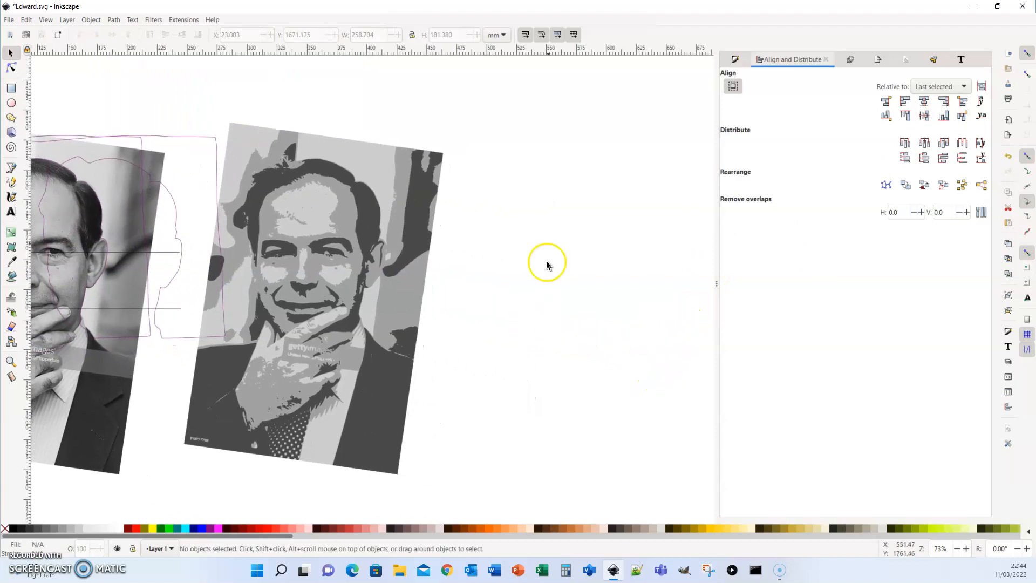
left_click_drag(573, 92, 166, 494)
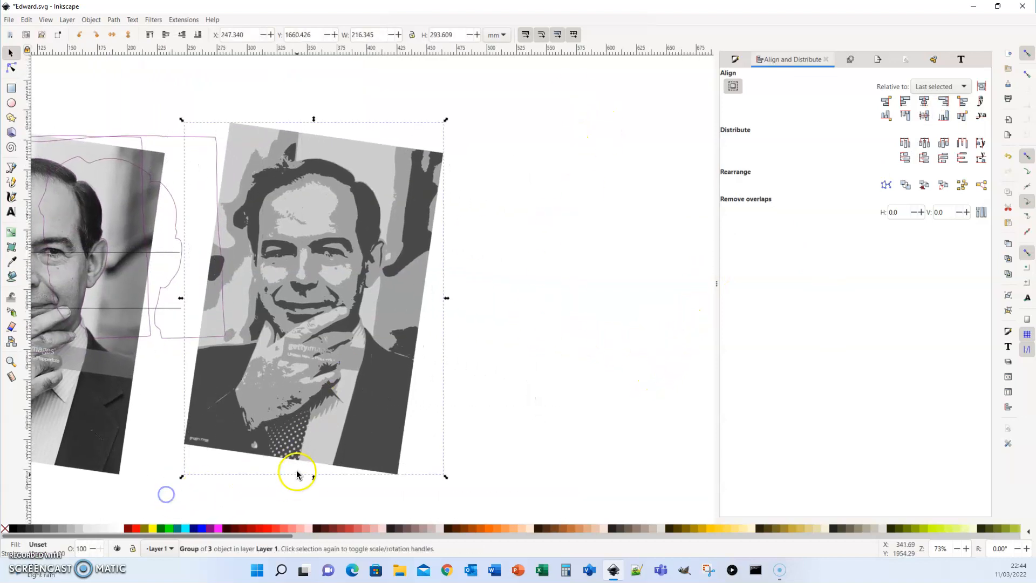
key("ctrl+c")
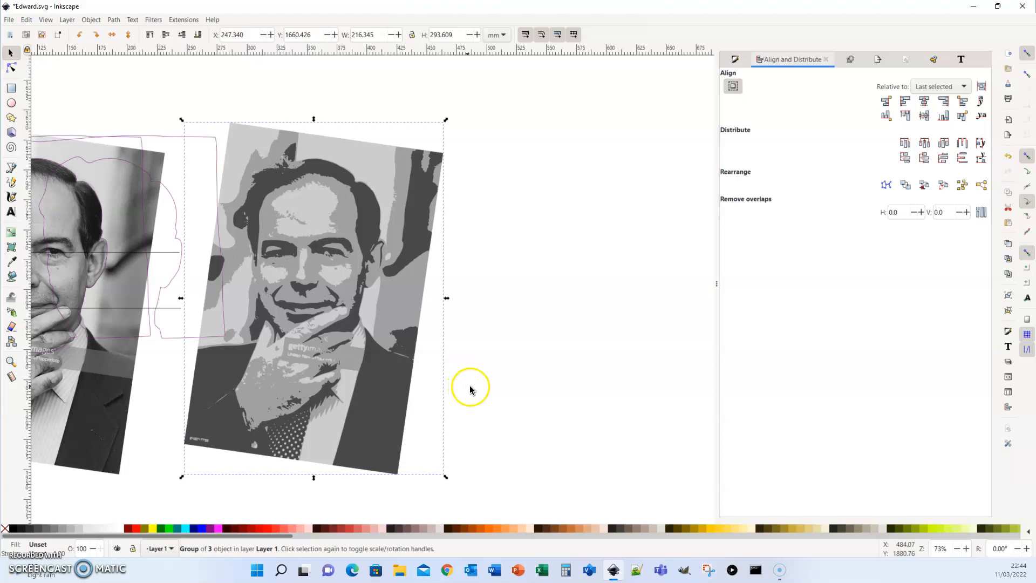
key("ctrl+v")
left_click(292, 201, "shift")
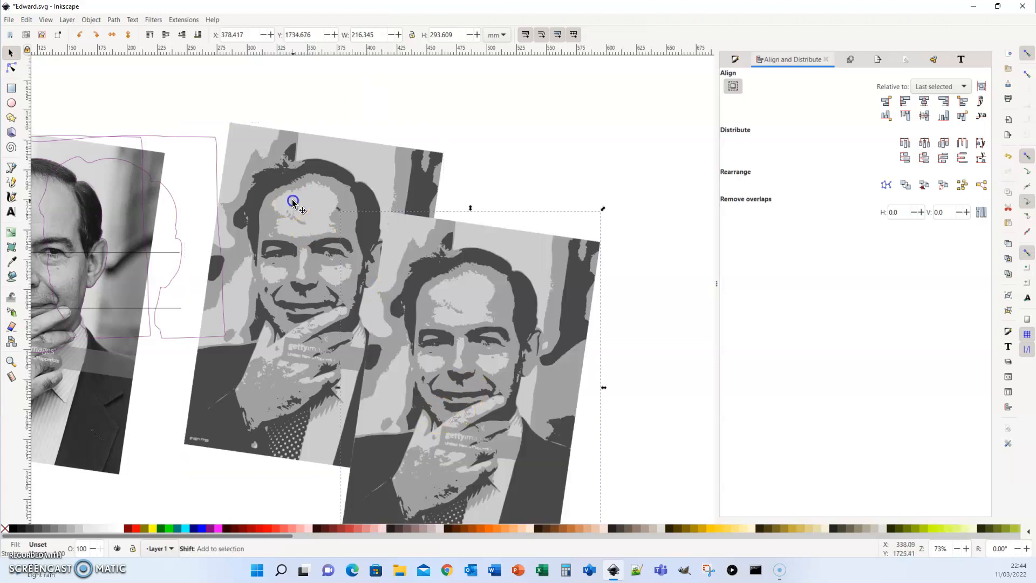
left_click(911, 118)
left_click(500, 92)
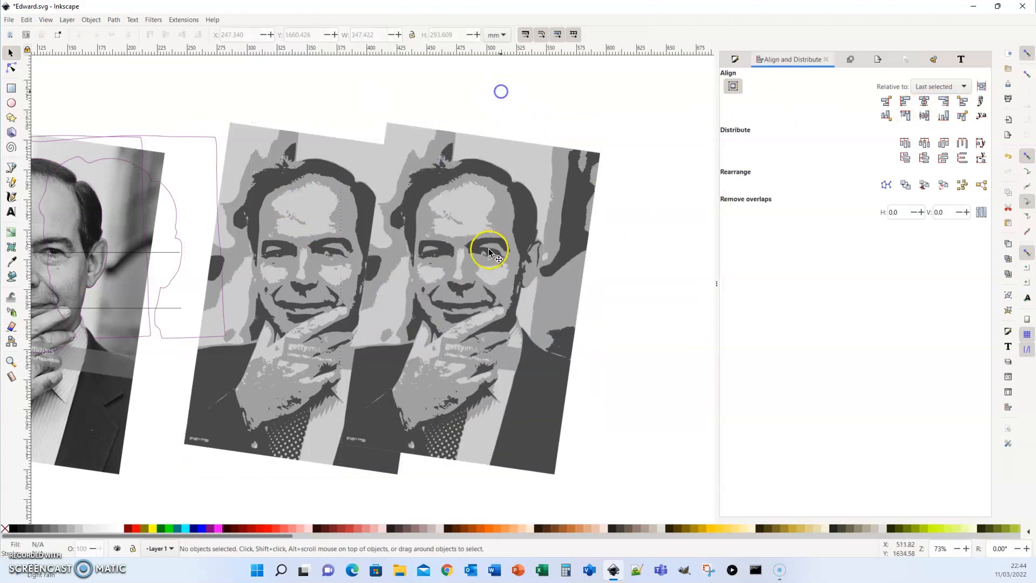
left_click_drag(506, 328, 668, 329)
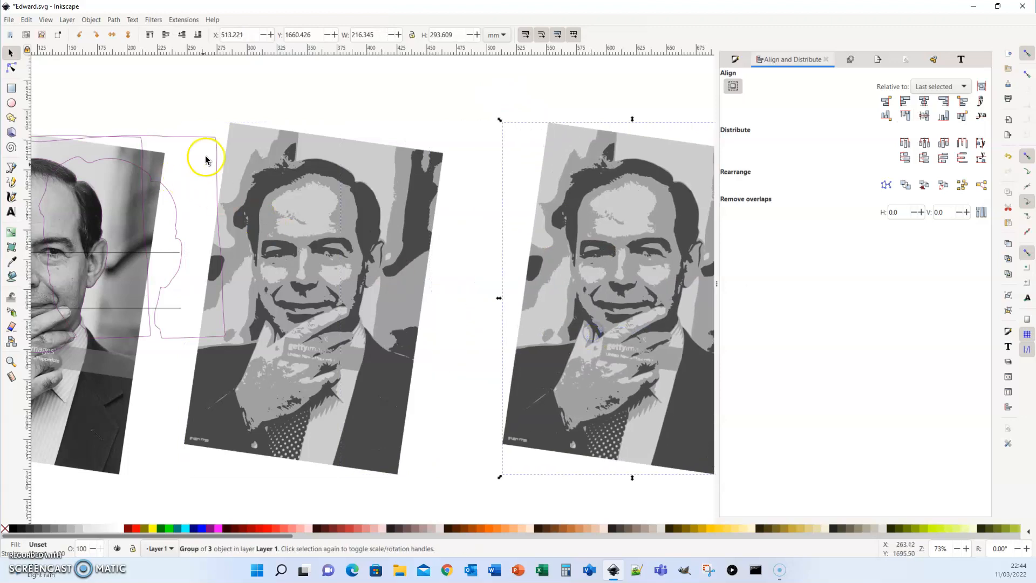
Move the copied purple outline horizontally onto the head of the copied traced portrait, at about X 521.0 mm
left_click_drag(197, 140, 595, 200)
scroll(595, 202, "up", 2)
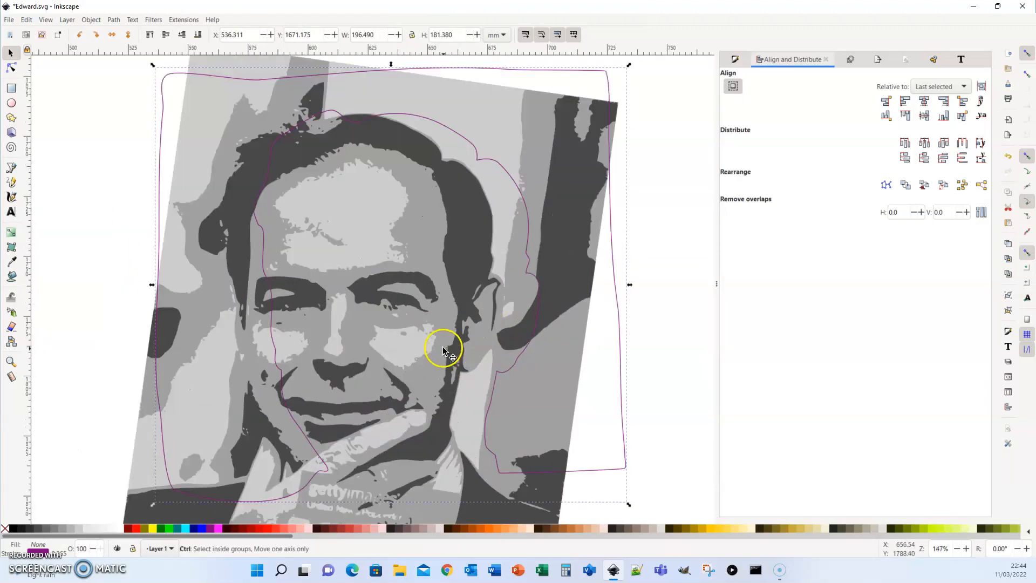
left_click(658, 287)
left_click_drag(613, 286, 575, 287)
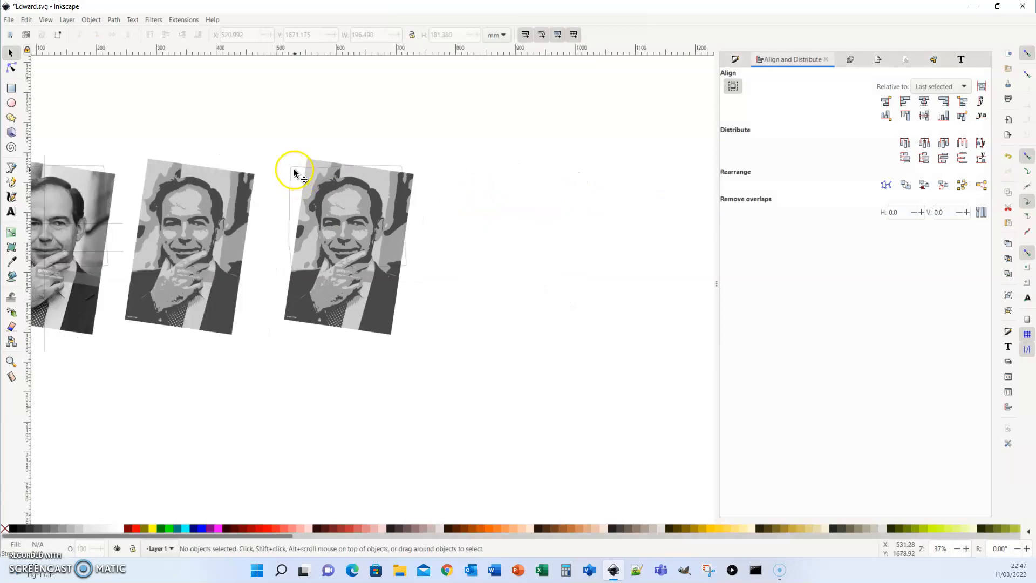
Fill the head outline on the copied portrait orange and place three spread-out copies of it on the empty canvas beside the portrait
left_click(294, 172)
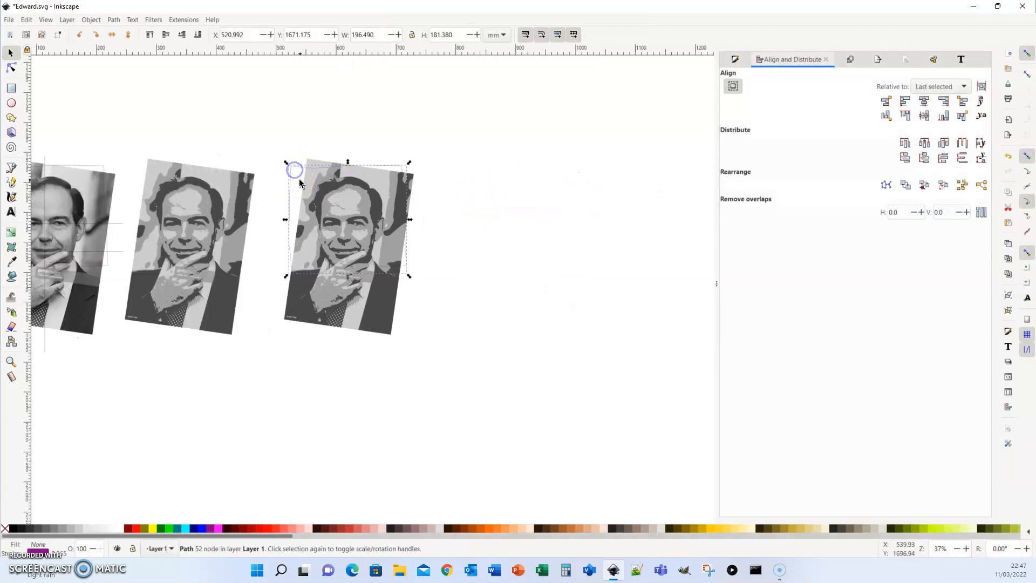
left_click(496, 528)
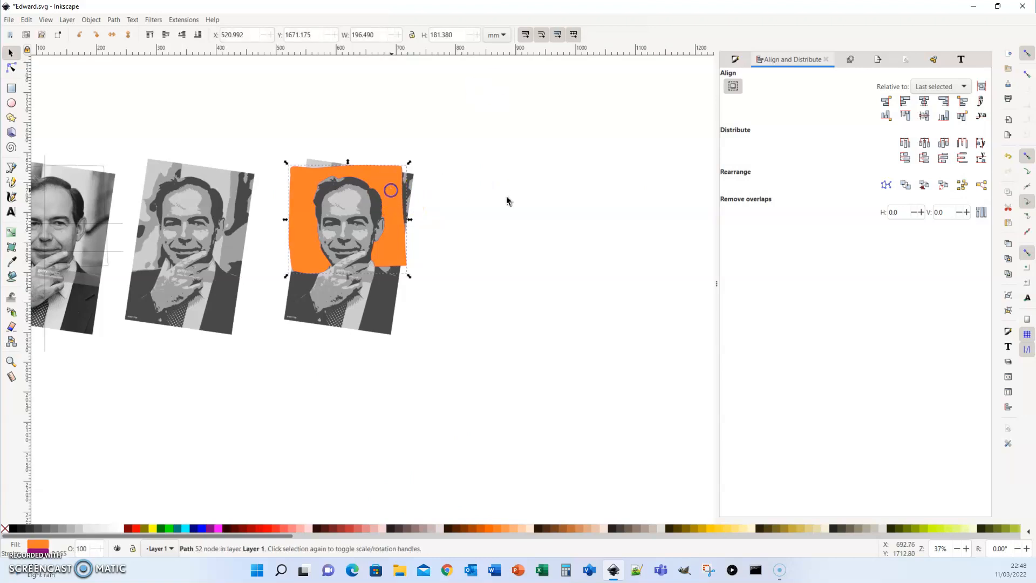
key("ctrl+v")
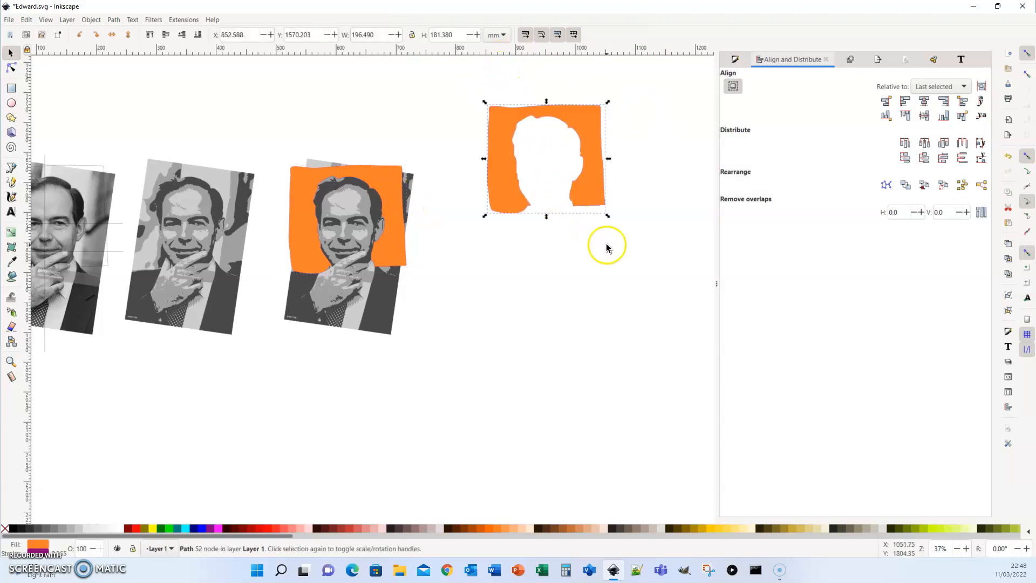
key("ctrl+v")
key("ctrl+v")
left_click_drag(656, 344, 580, 398)
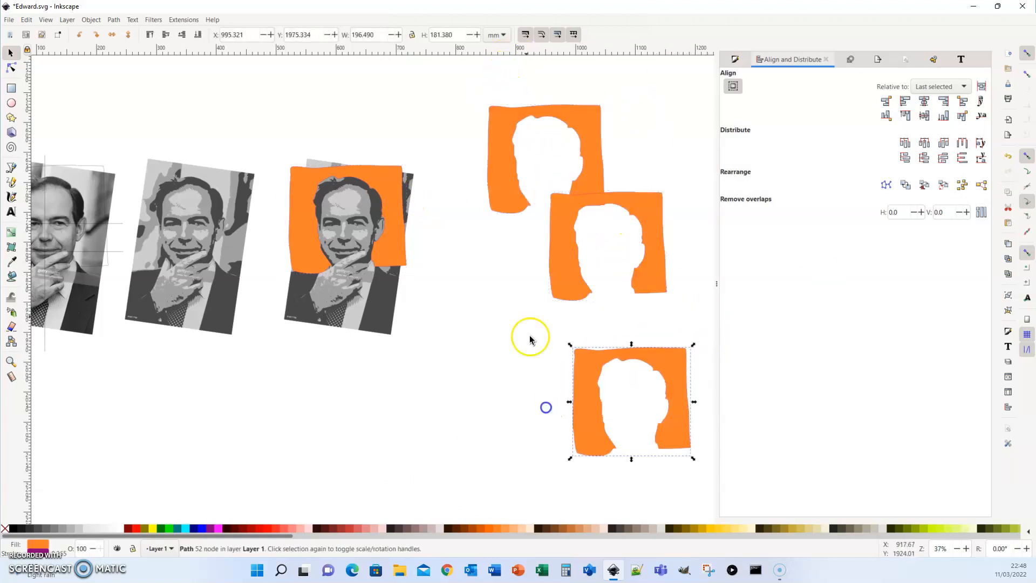
left_click_drag(553, 244, 512, 355)
left_click_drag(497, 204, 478, 311)
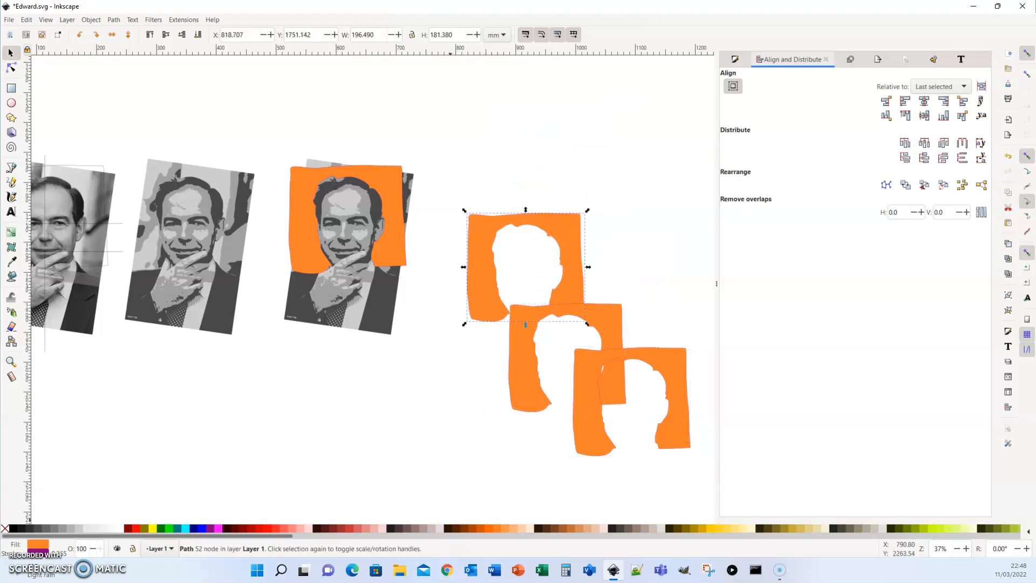
Recolour all three pasted outline copies with the brown fill #AA4400
left_click(555, 394, "shift")
left_click(584, 435, "shift")
left_click(475, 533)
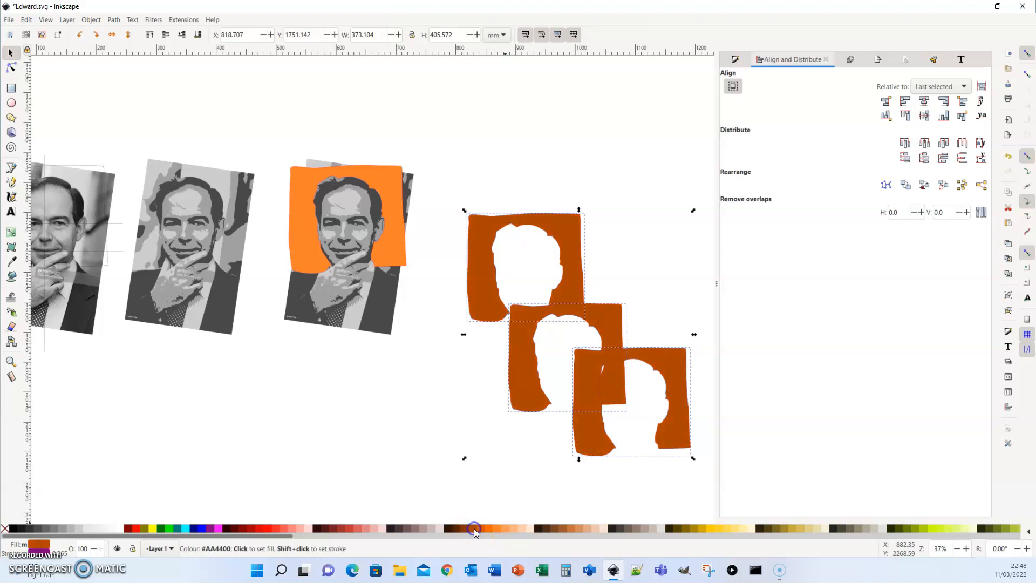
Align the first brown outline copy's left and top edges to the orange outline on the copied portrait
left_click(486, 296)
left_click(391, 166, "shift")
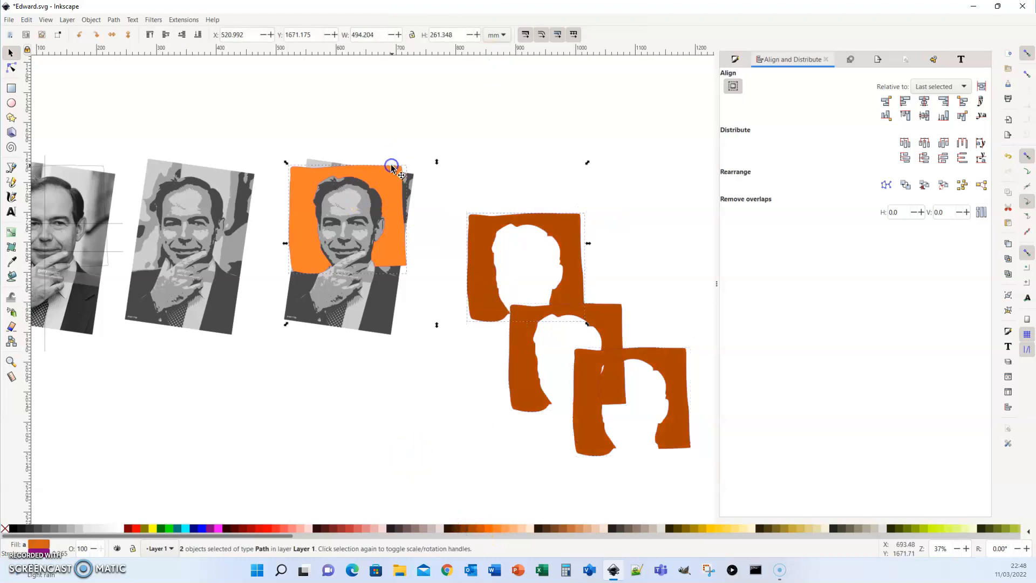
left_click(905, 101)
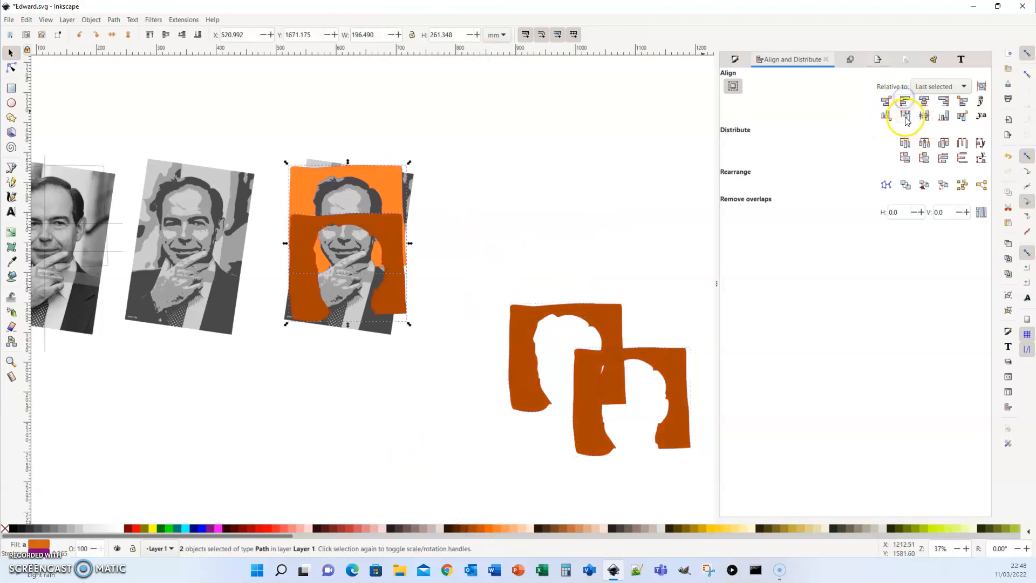
left_click(904, 115)
left_click(493, 211)
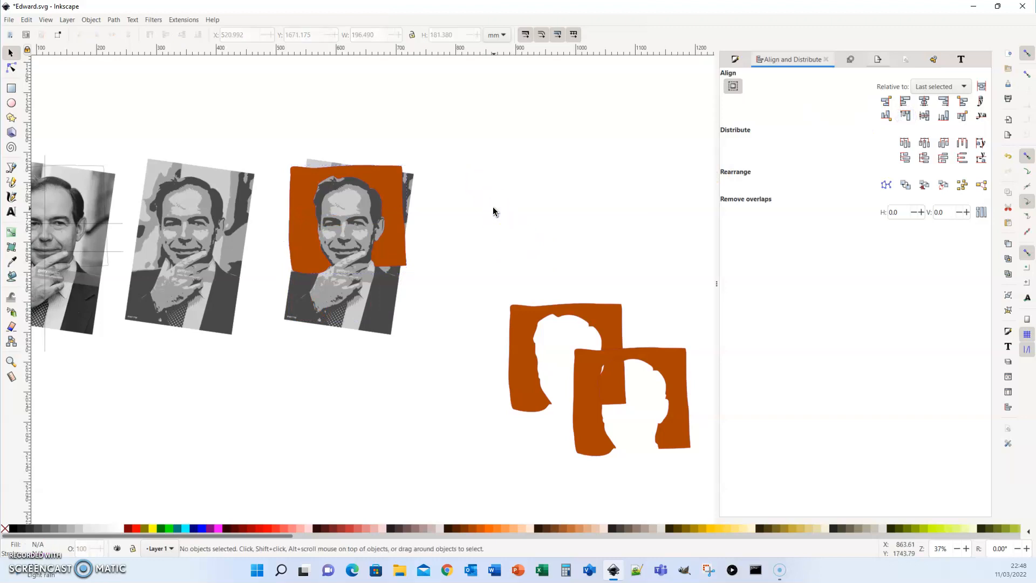
Undo a test move of the copied traced portrait and ungroup it into its separate tone paths
left_click_drag(381, 322, 485, 307)
key("ctrl+z")
key("ctrl+shift+g")
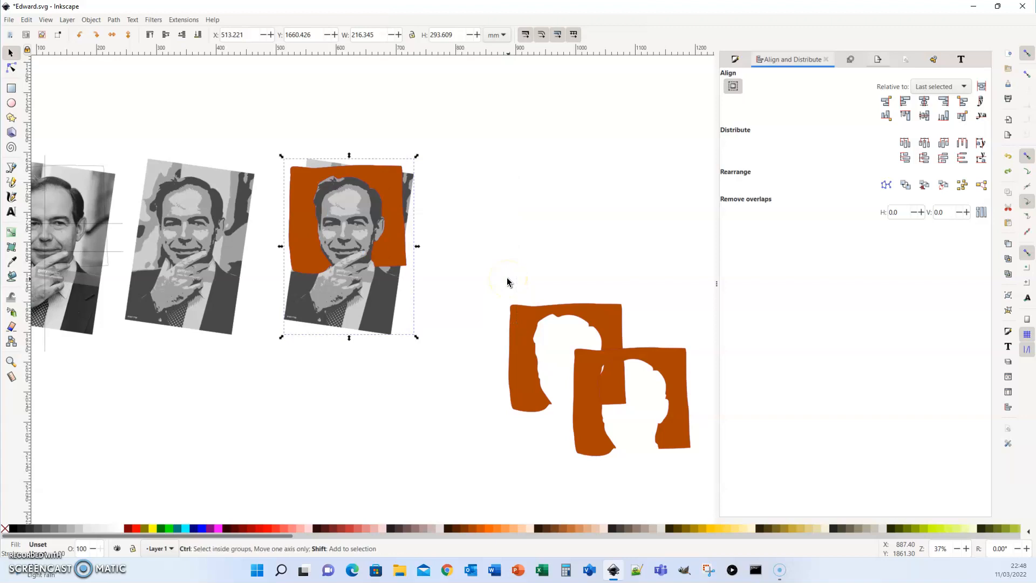
Move the ungrouped portrait's dark-grey and mid-grey paths apart to check them, and undo both moves
left_click(508, 271)
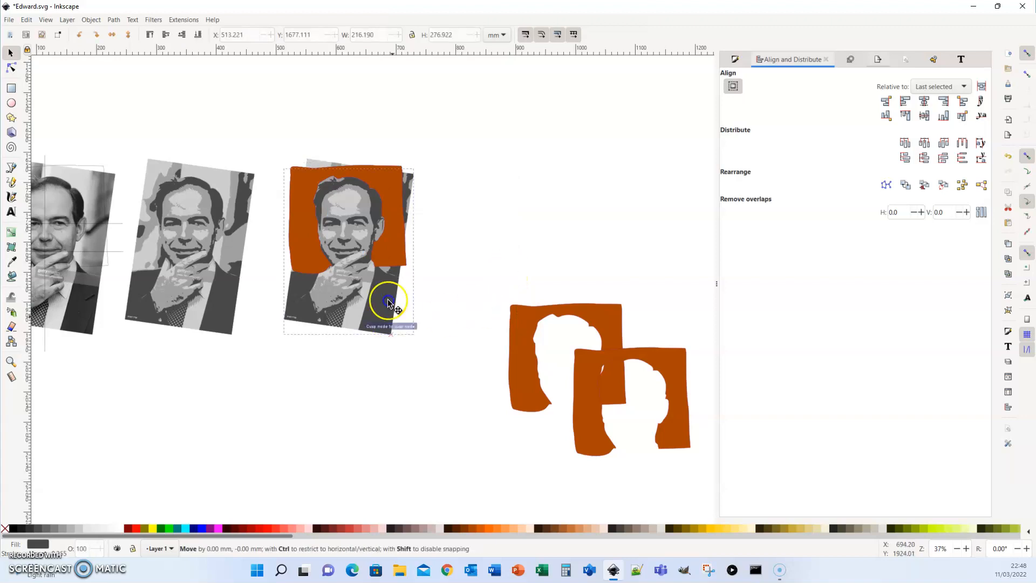
left_click_drag(381, 296, 488, 297)
left_click_drag(324, 300, 294, 331)
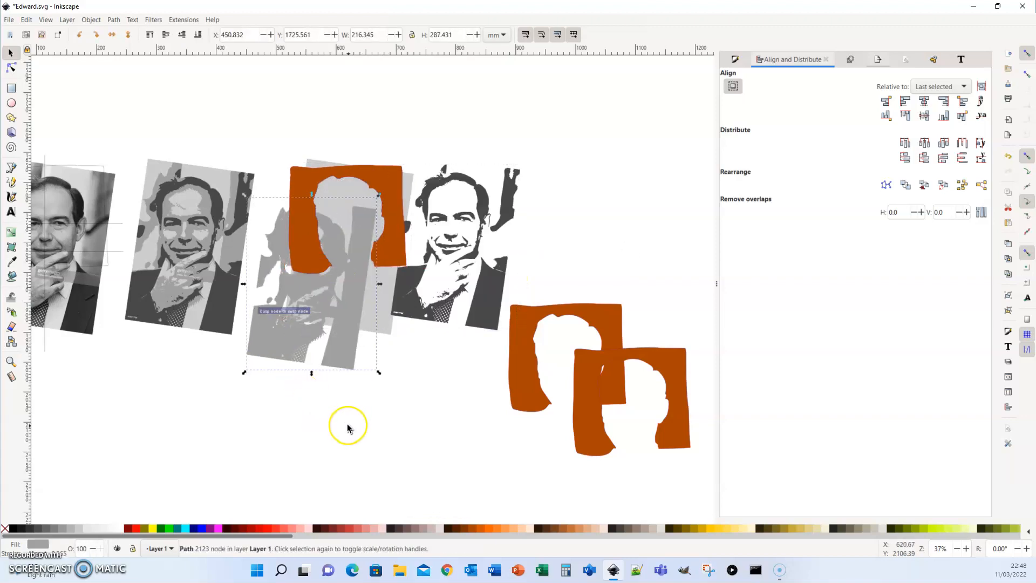
key("ctrl+z")
key("ctrl+z")
left_click(493, 239)
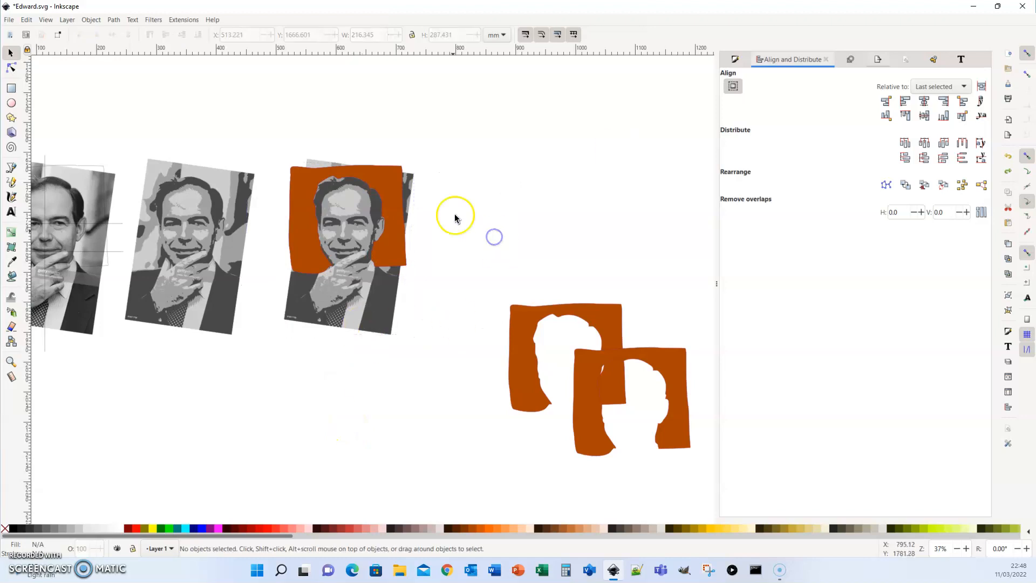
Subtract the aligned brown outline from the dark-grey portrait path with Difference, undoing a test move of the result
left_click(401, 310)
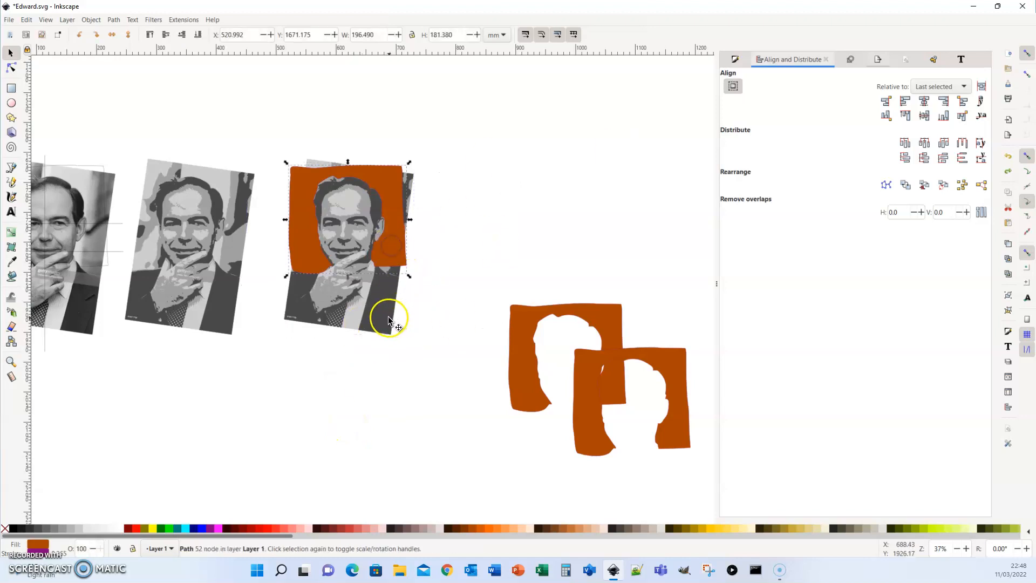
left_click(114, 19)
left_click(129, 87)
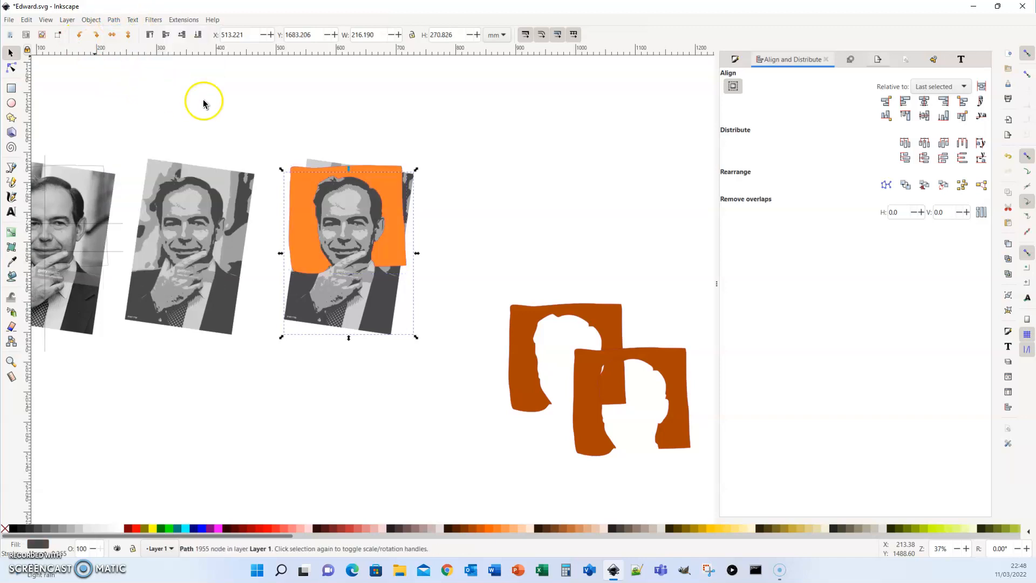
left_click_drag(396, 298, 559, 279)
key("ctrl+z")
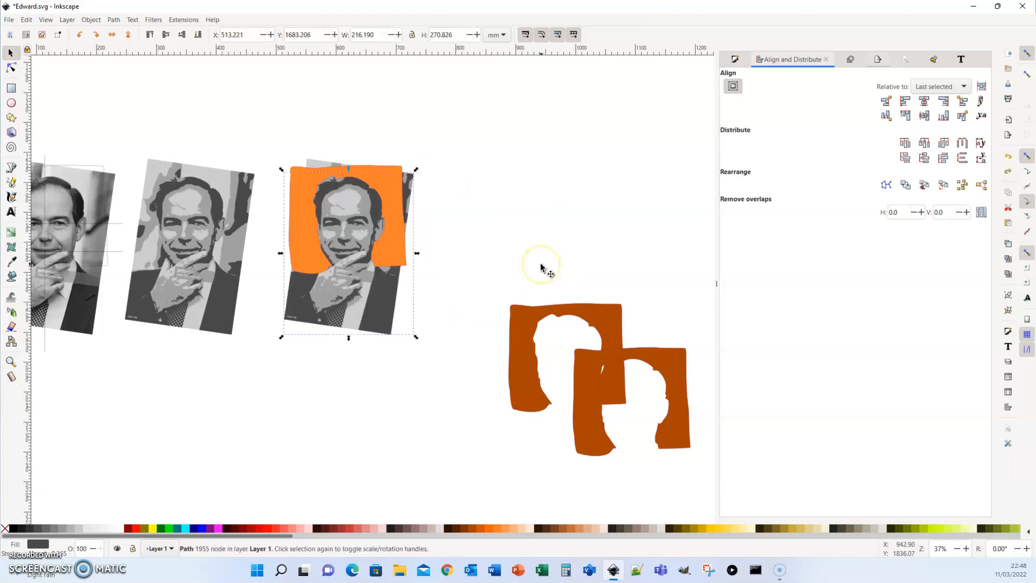
Align the second brown outline copy's left and top edges to the orange outline
left_click(517, 339)
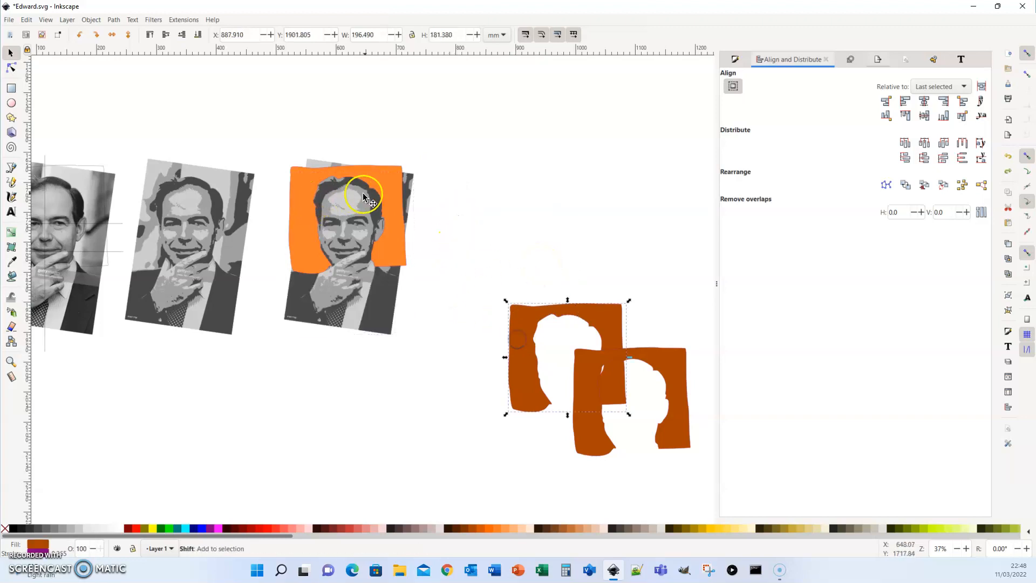
left_click(388, 179, "shift")
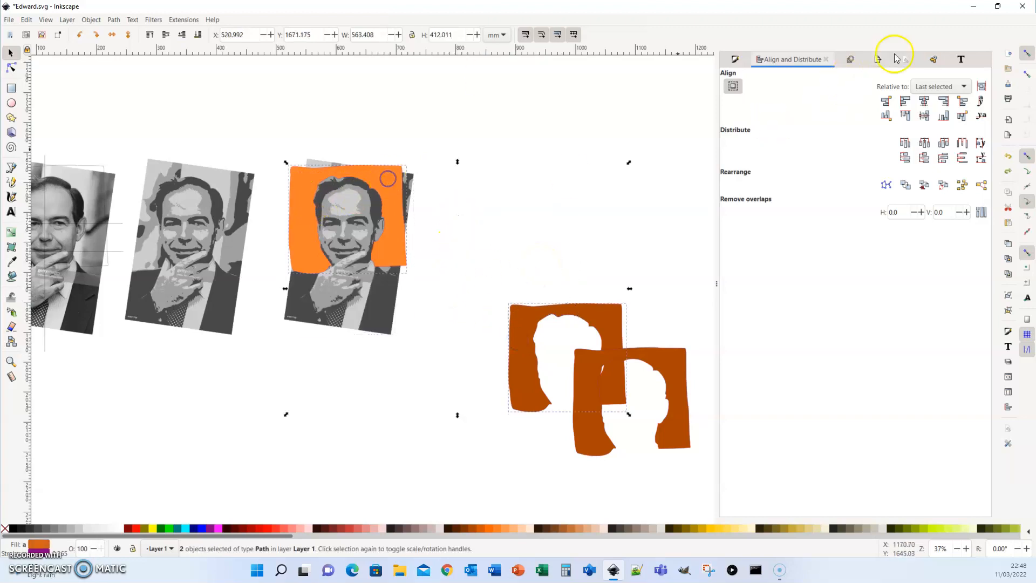
left_click(905, 101)
left_click(905, 115)
left_click(513, 212)
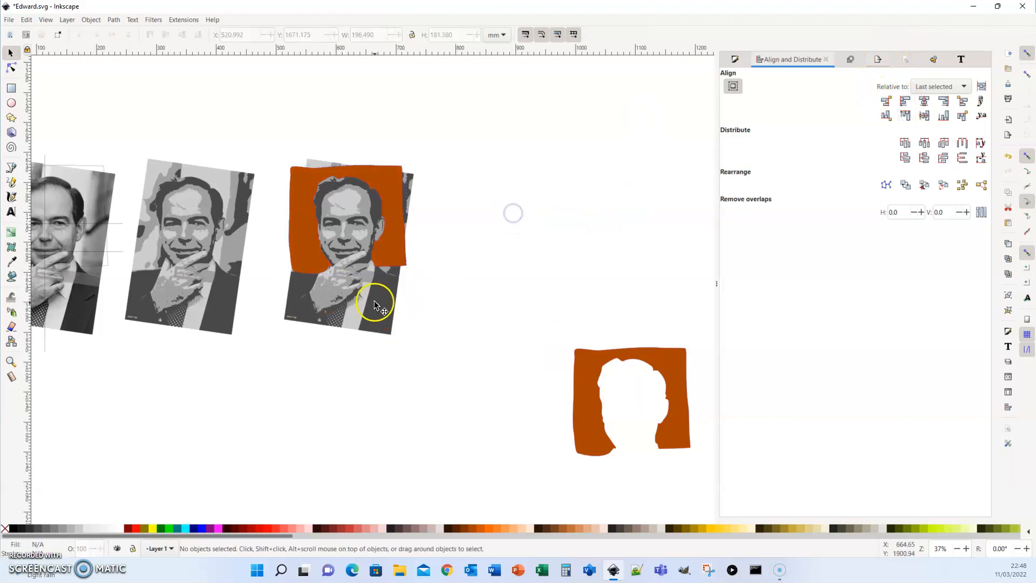
Subtract the second brown outline from the mid-grey portrait path with Difference, undoing the test moves of the grey paths
left_click_drag(363, 301, 446, 339)
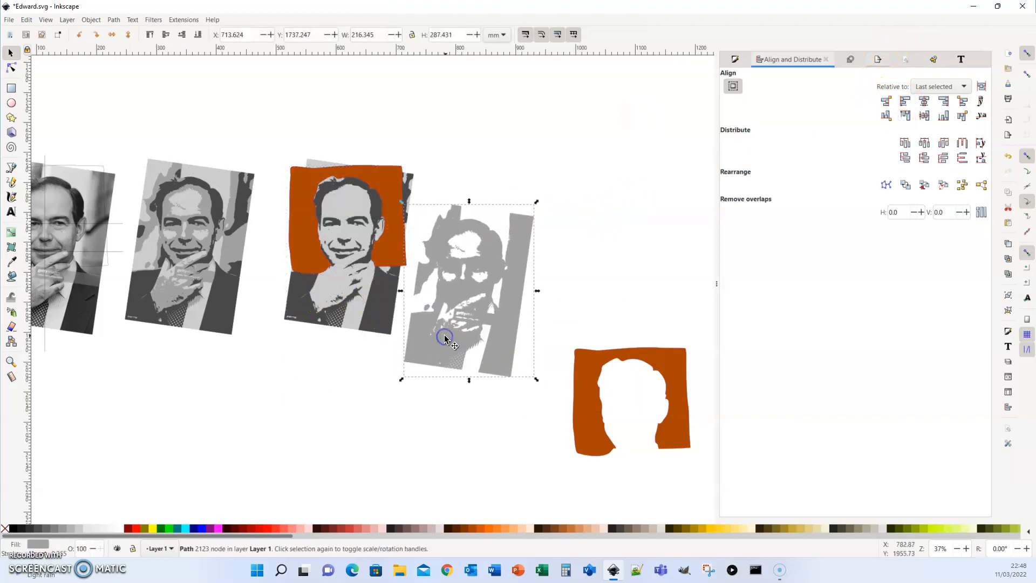
key("ctrl+z")
left_click(388, 185, "shift")
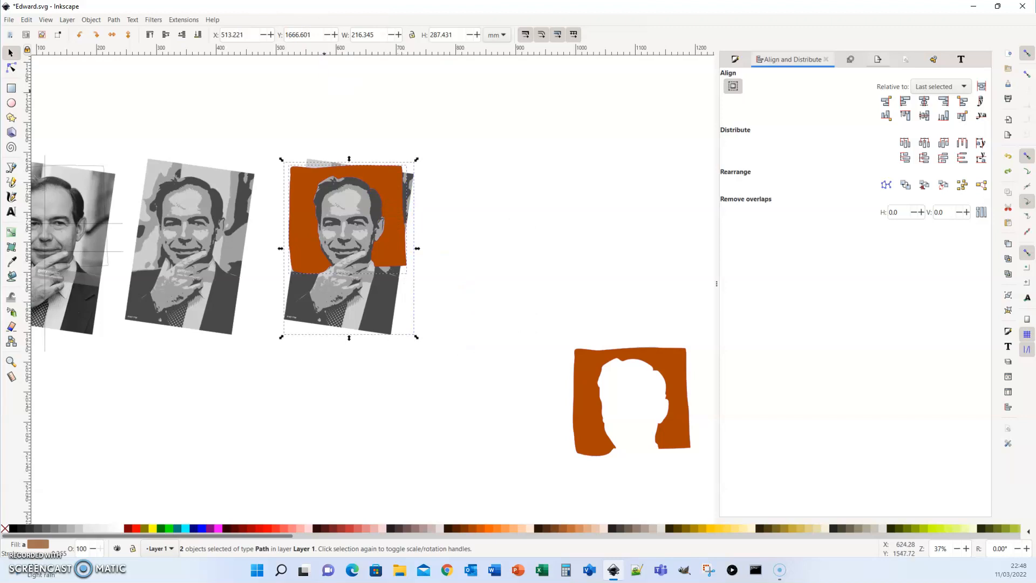
left_click(112, 20)
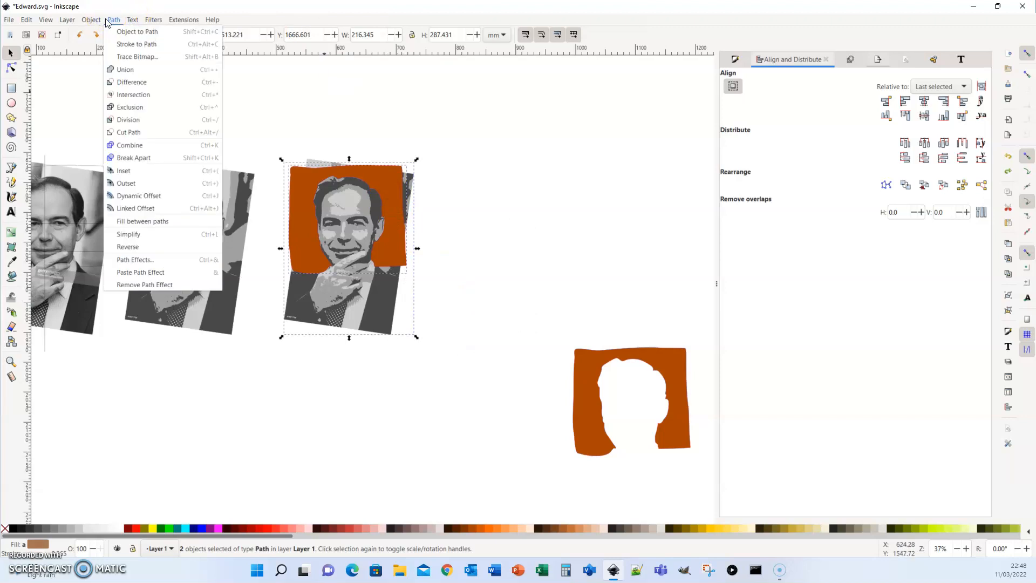
left_click(145, 86)
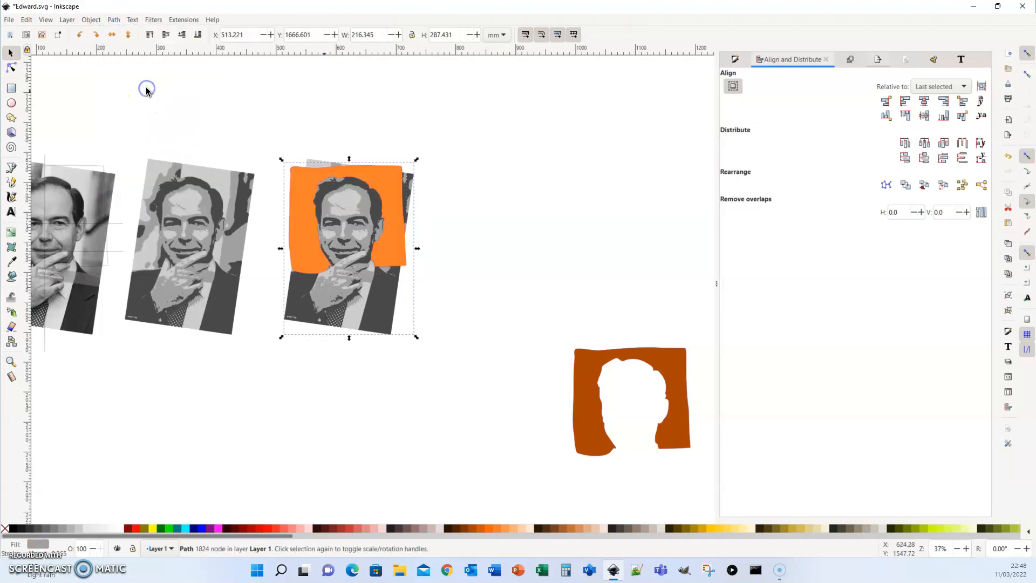
left_click_drag(354, 319, 480, 338)
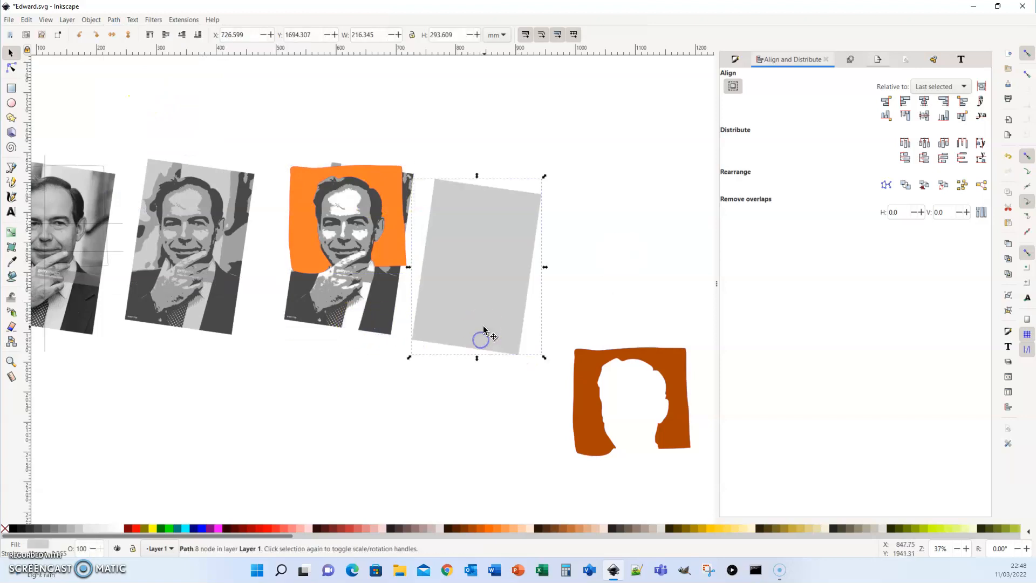
key("ctrl+z")
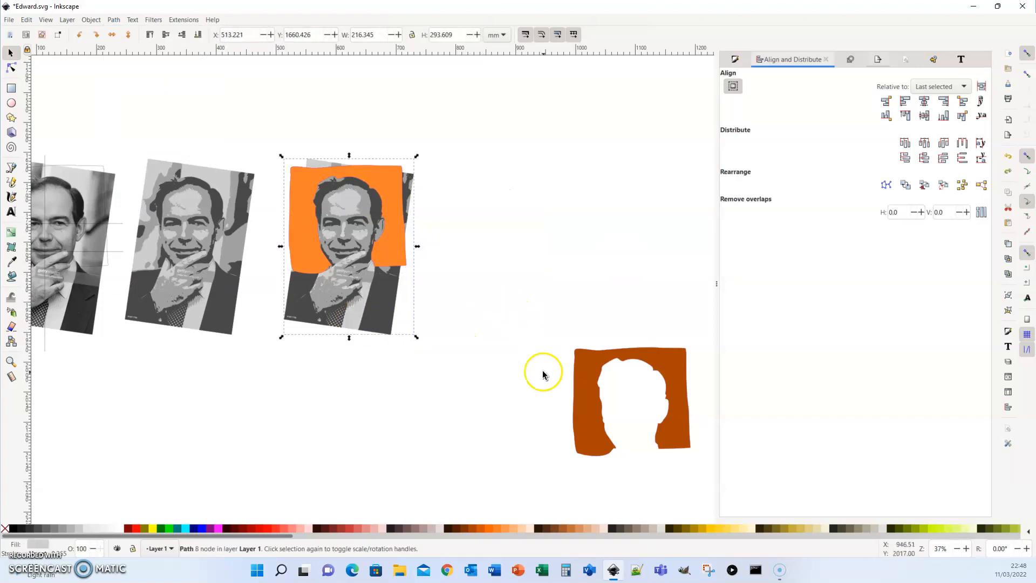
Align the last brown outline copy's left and top edges to the orange outline
left_click(578, 391)
left_click(383, 210, "shift")
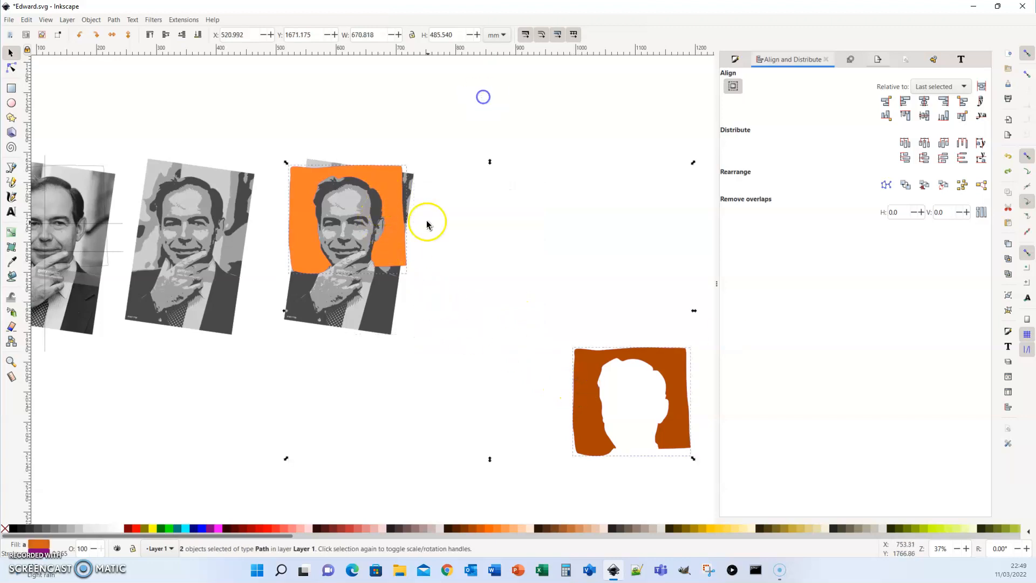
left_click(905, 101)
left_click(905, 115)
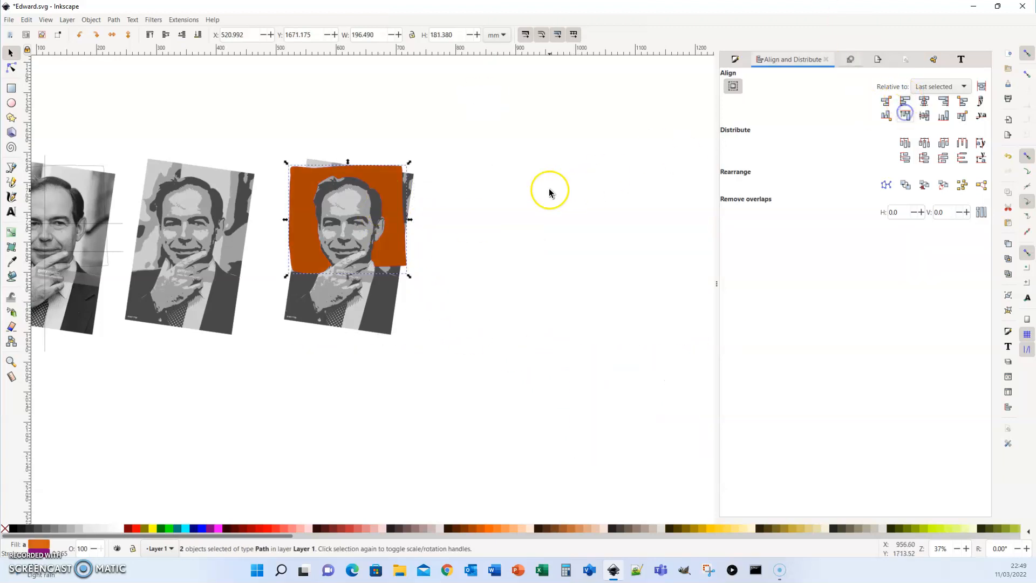
left_click(667, 92)
Subtract the last brown outline from the light-grey portrait path with Difference
left_click(359, 320)
left_click(393, 231, "shift")
left_click(114, 20)
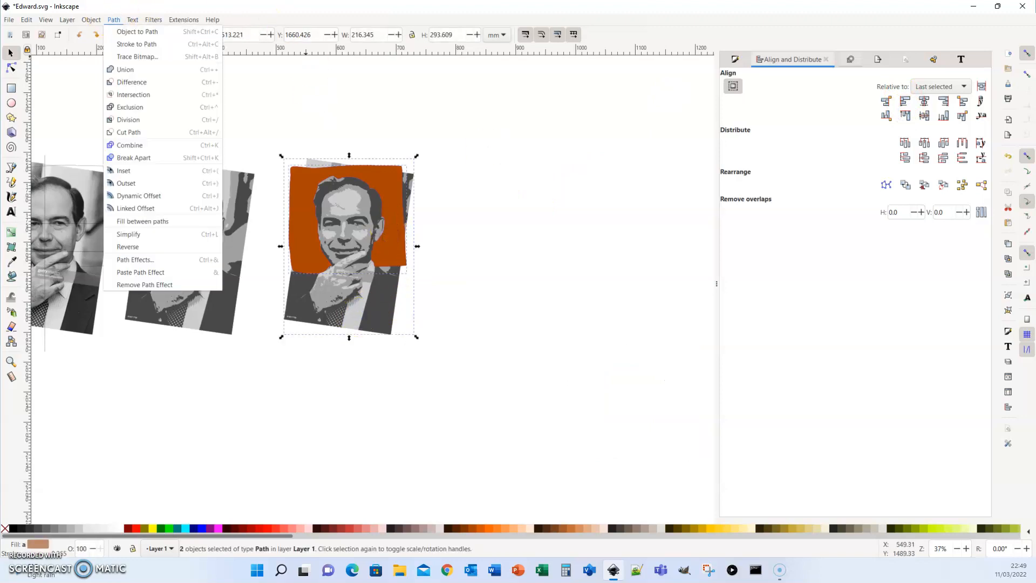
left_click(166, 82)
left_click(527, 228)
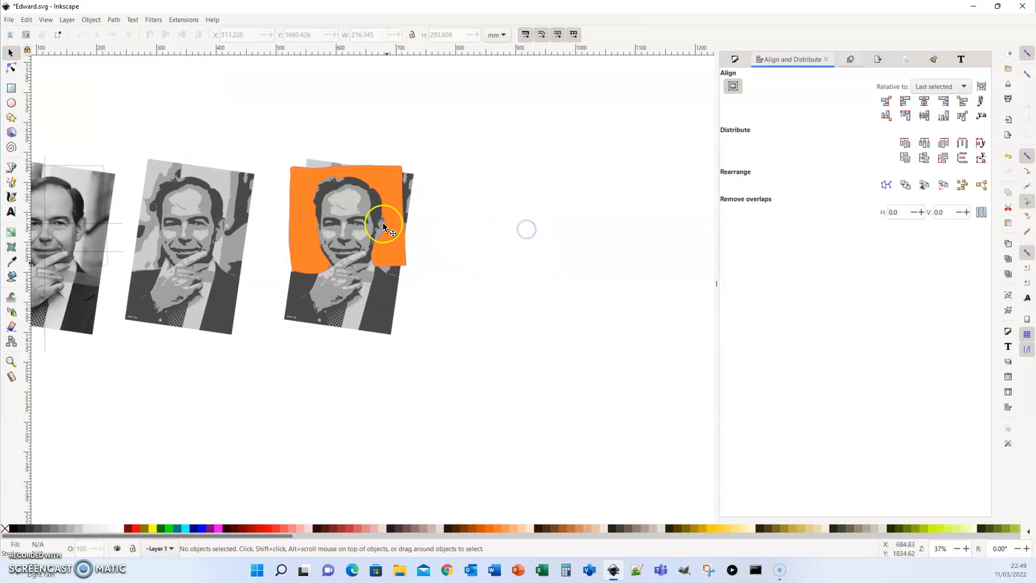
Move the orange outline horizontally off the cut portrait onto the original traced portrait, at about X 263.6 mm
left_click(349, 237)
left_click(387, 241)
left_click(523, 234)
left_click_drag(334, 248, 179, 250)
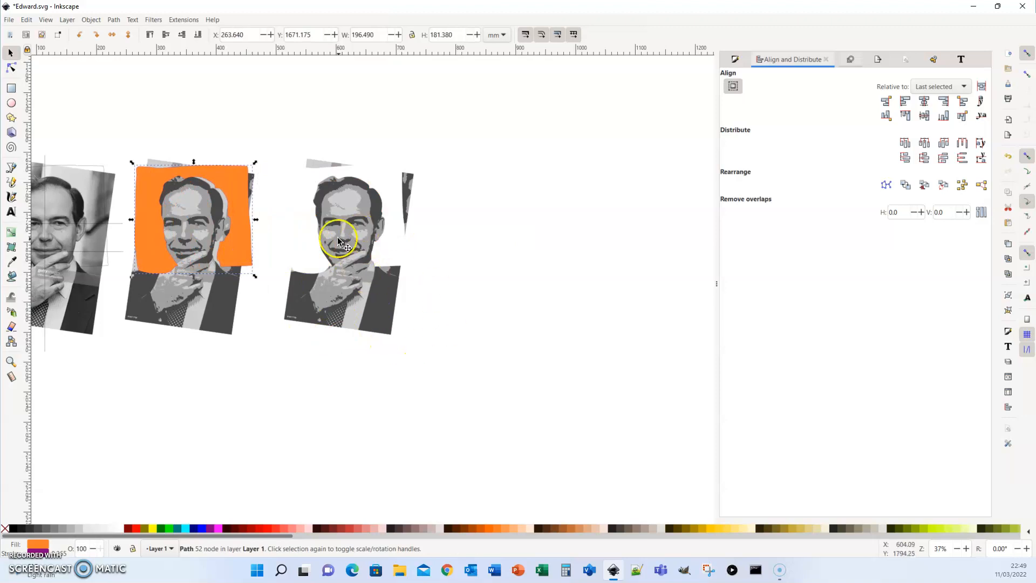
Delete the dark-grey path's leftover background nodes to the right of the cut-out head
key("space")
scroll(554, 202, "up", 1)
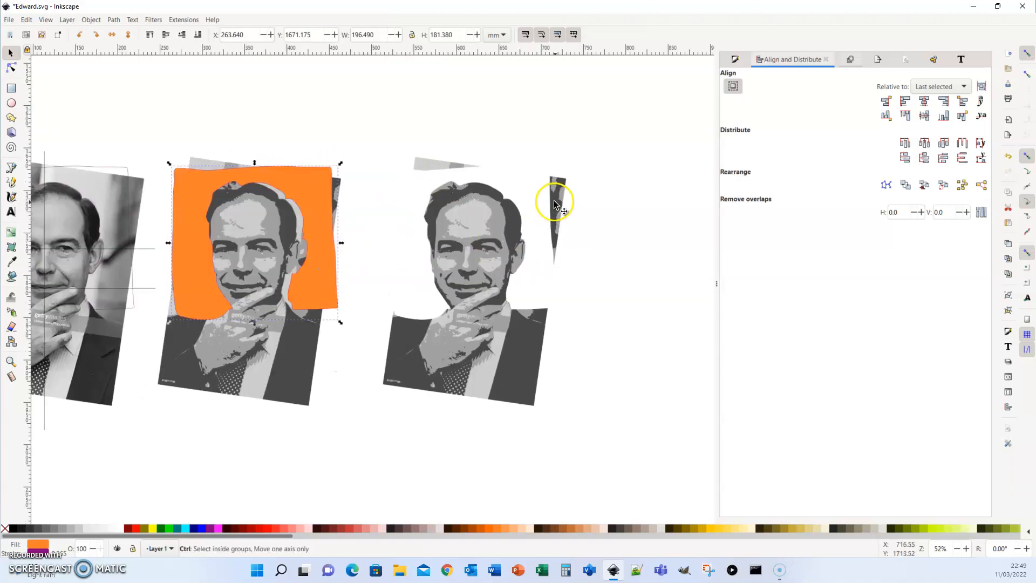
scroll(526, 269, "up", 2)
scroll(526, 265, "down", 2)
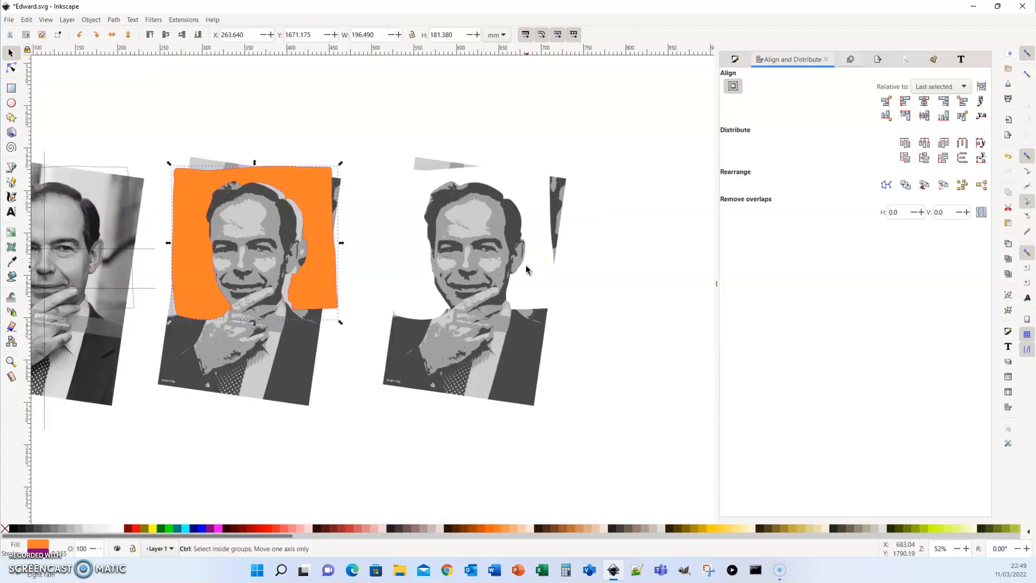
left_click(519, 365)
left_click(13, 72)
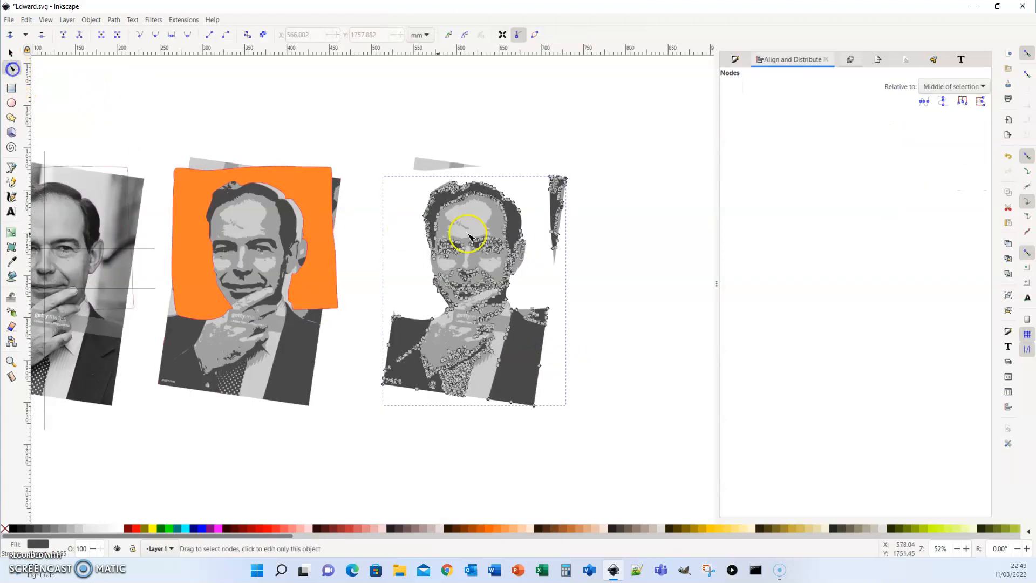
left_click_drag(620, 142, 538, 279)
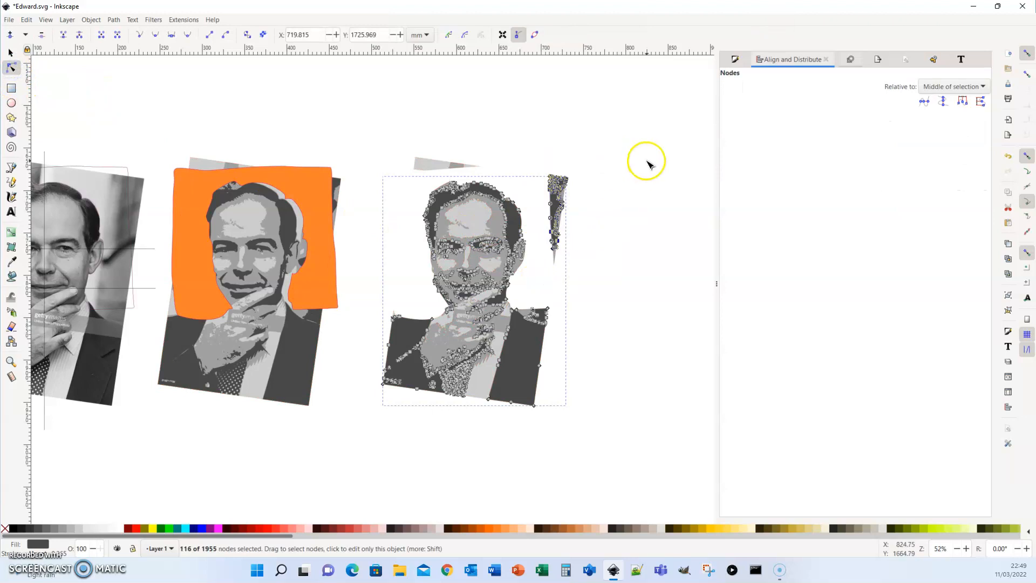
key("Delete")
Delete the mid-grey path's leftover background nodes beside and above the cut-out head
left_click(560, 179)
left_click_drag(604, 149, 550, 277)
key("Delete")
left_click_drag(356, 135, 487, 171)
key("Delete")
left_click_drag(549, 208, 548, 209)
key("Delete")
Delete the light-grey path's leftover background nodes beside and above the head, and leave node editing with nothing selected
left_click(557, 202)
left_click_drag(597, 153, 550, 270)
key("Delete")
left_click_drag(382, 137, 496, 176)
key("Delete")
left_click(11, 52)
left_click(655, 309)
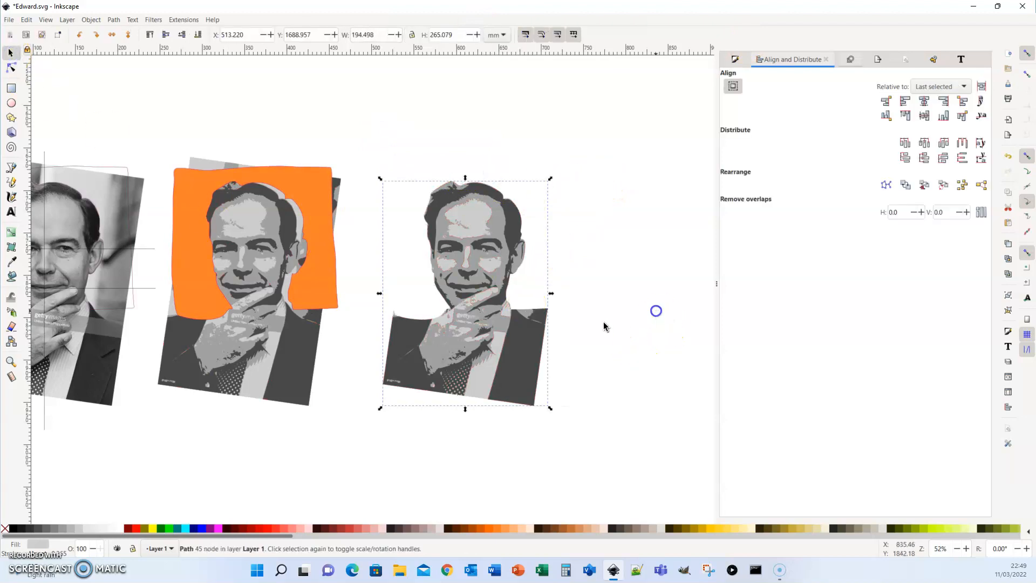
Inspect the cut-out head's edges, hair and ear in close-up
scroll(470, 241, "up", 1)
scroll(470, 241, "up", 1)
scroll(570, 242, "up", 1)
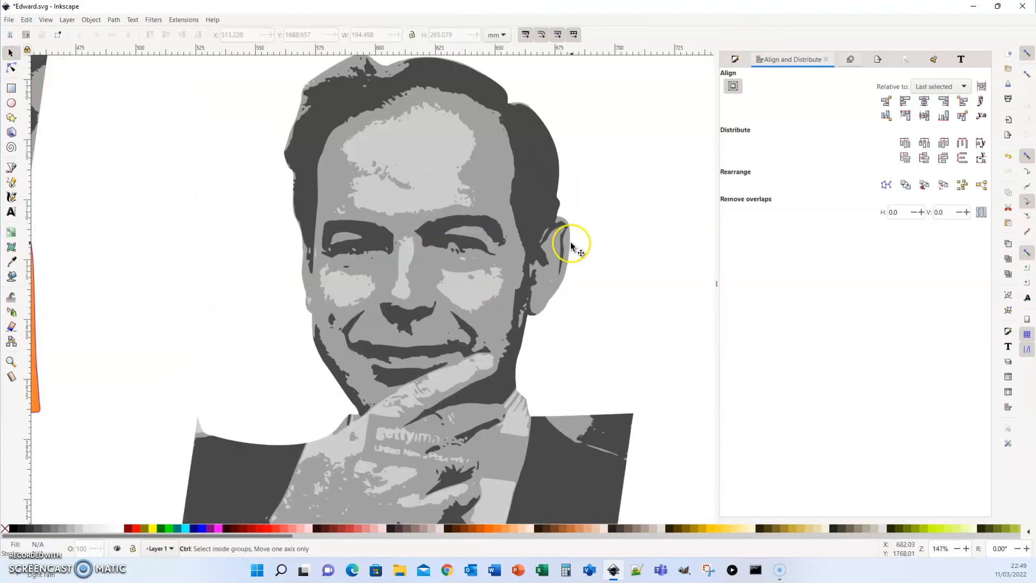
key("space")
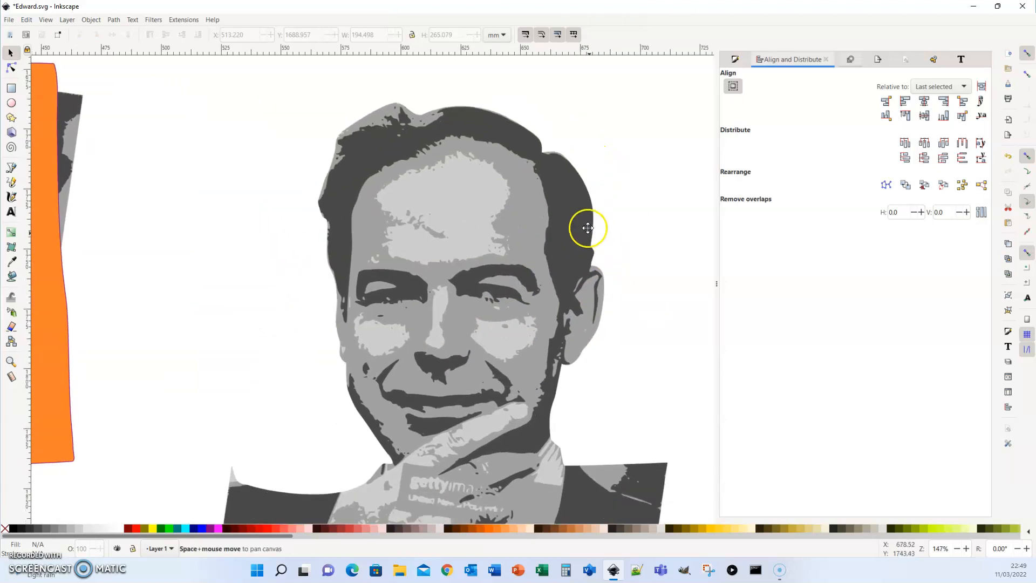